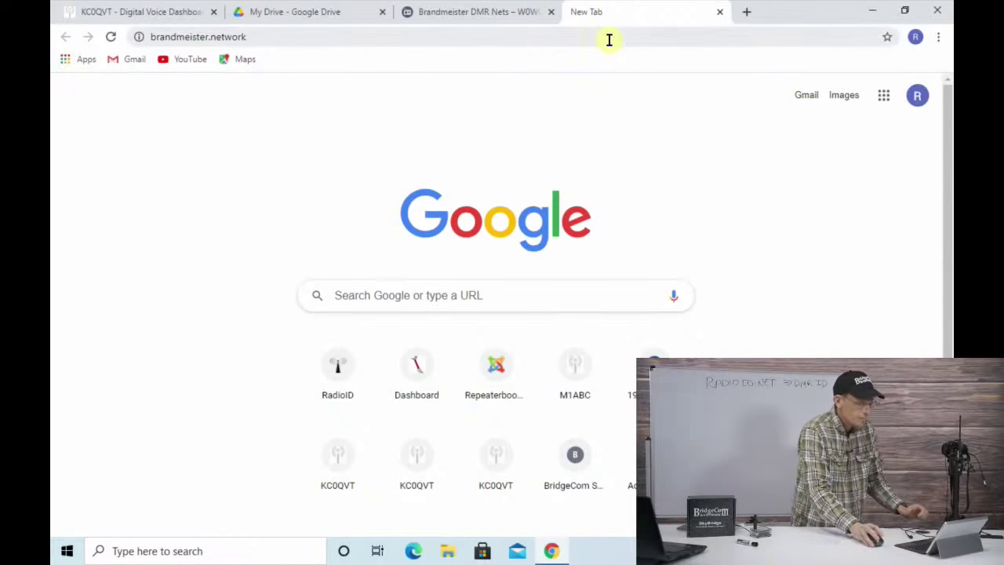
# - Load the BrandMeister site, sign in to SelfCare, and open the callsign account menu
pyautogui.press('Return')
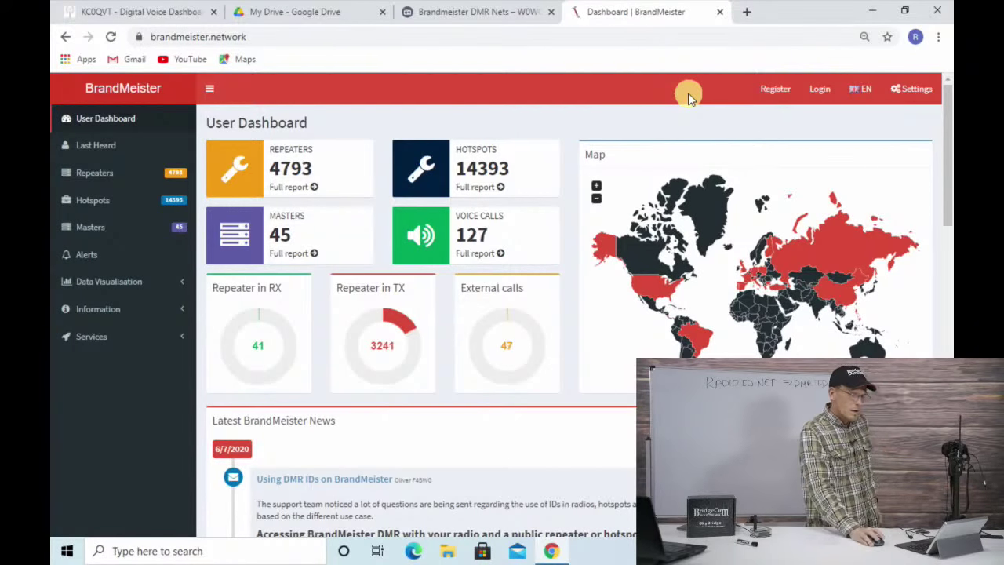
pyautogui.click(819, 89)
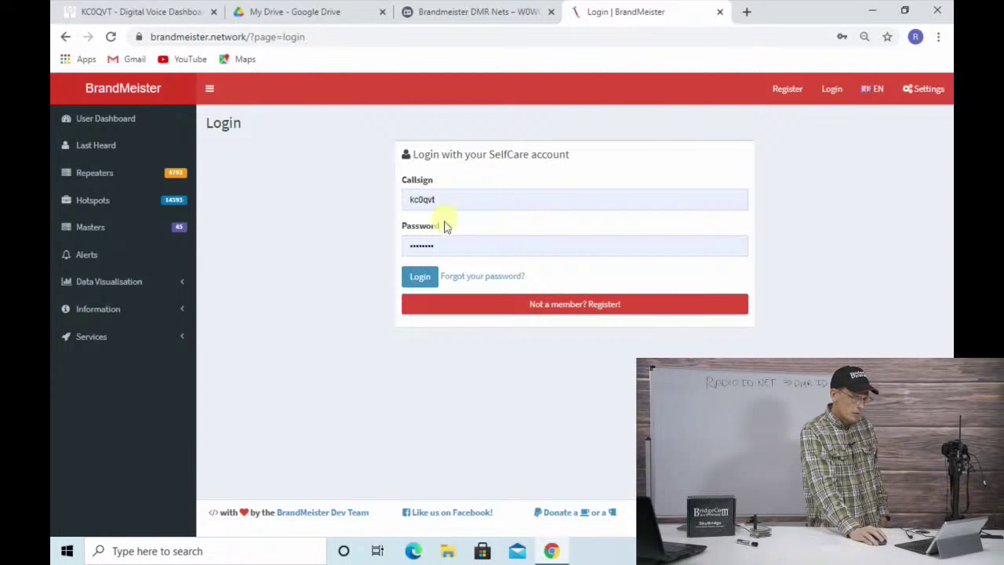
pyautogui.click(421, 277)
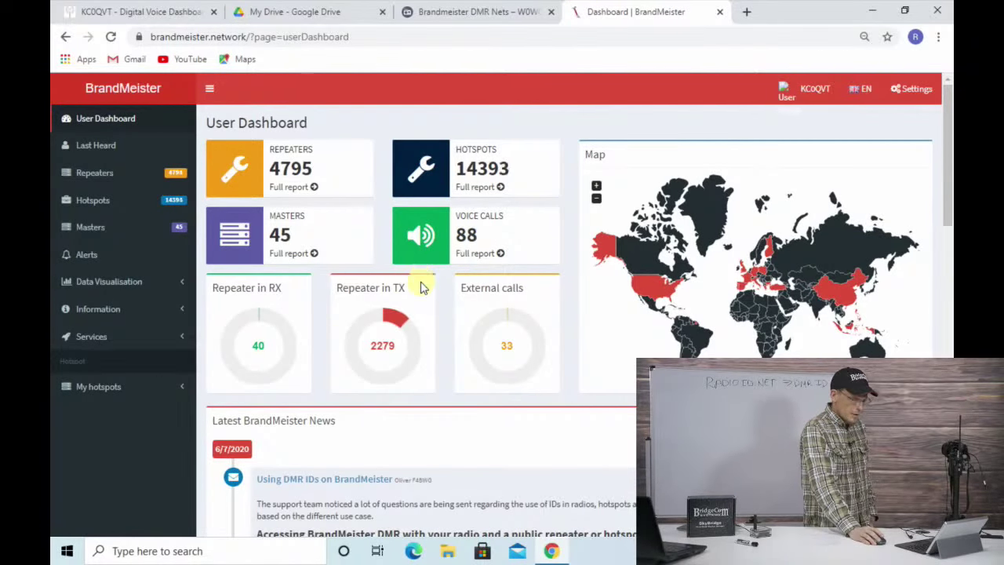
pyautogui.scroll(-3, 422, 290)
pyautogui.scroll(3, 421, 291)
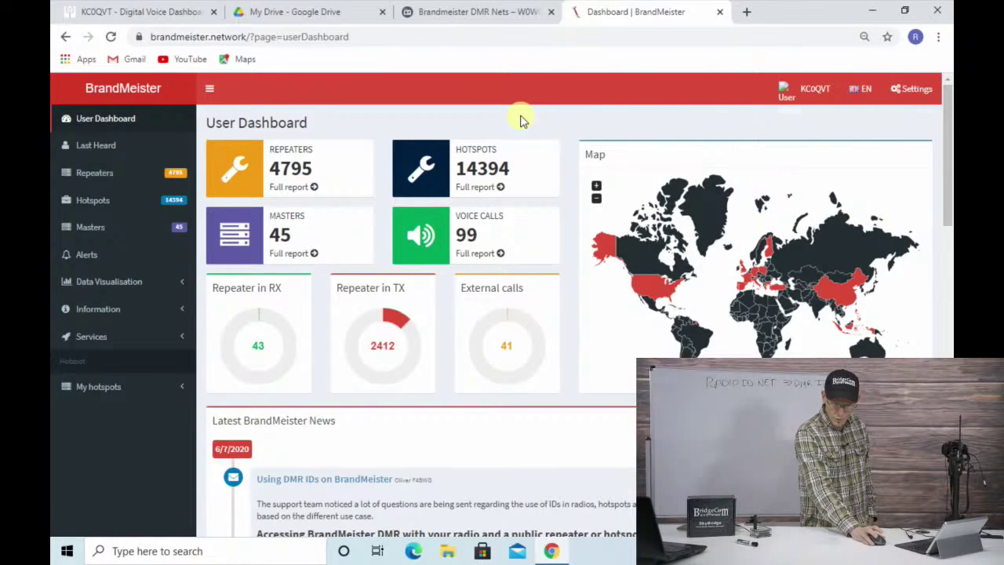
pyautogui.click(808, 91)
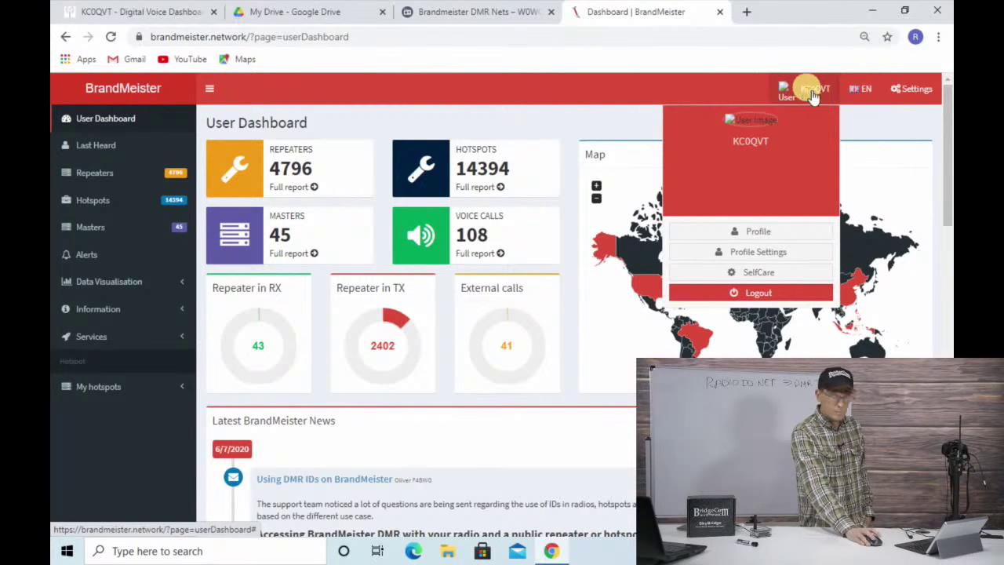
# - Open SelfCare Settings, set Brand to Chinese Radio, and toggle Hotspot Security
pyautogui.click(752, 272)
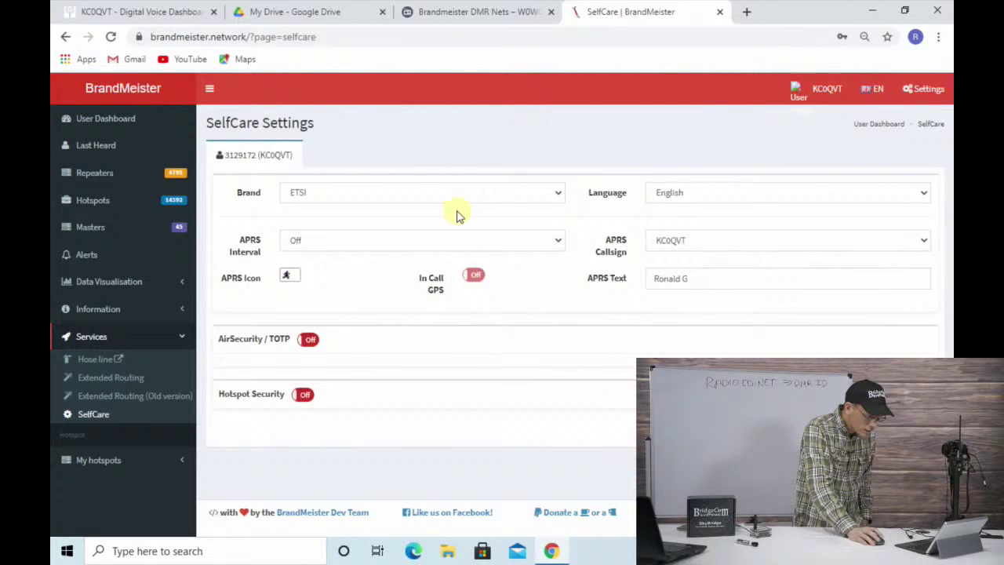
pyautogui.click(559, 192)
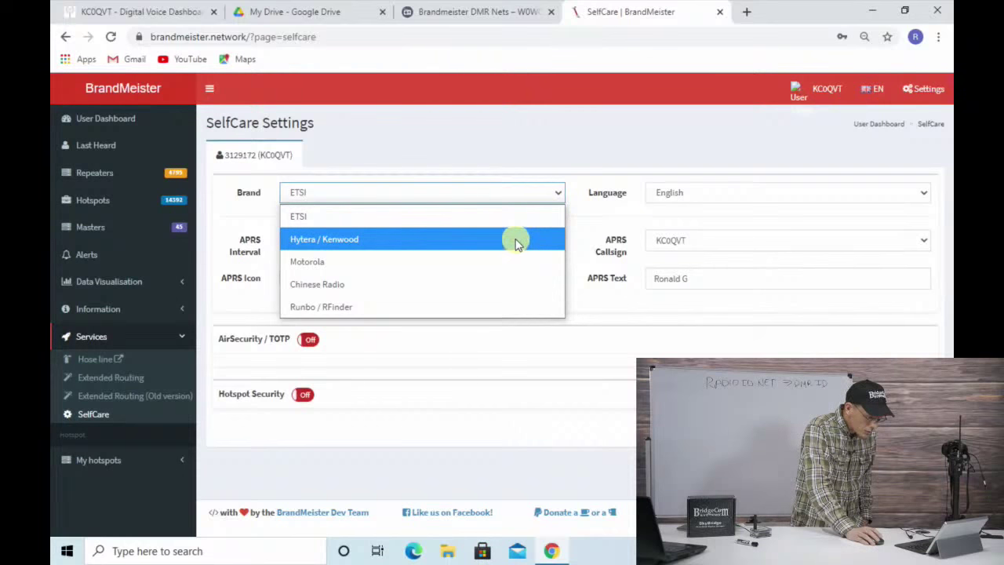
pyautogui.click(471, 290)
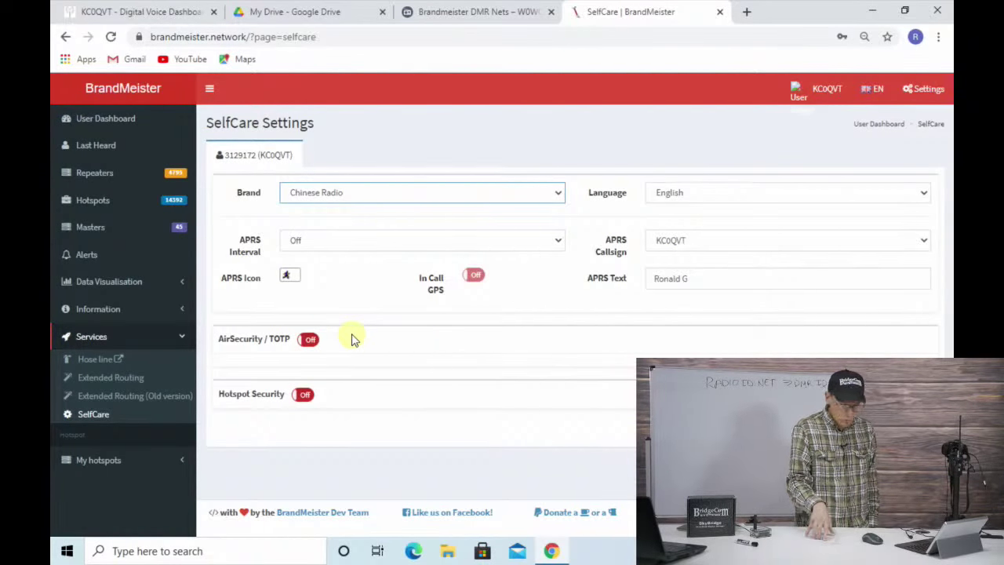
pyautogui.click(305, 395)
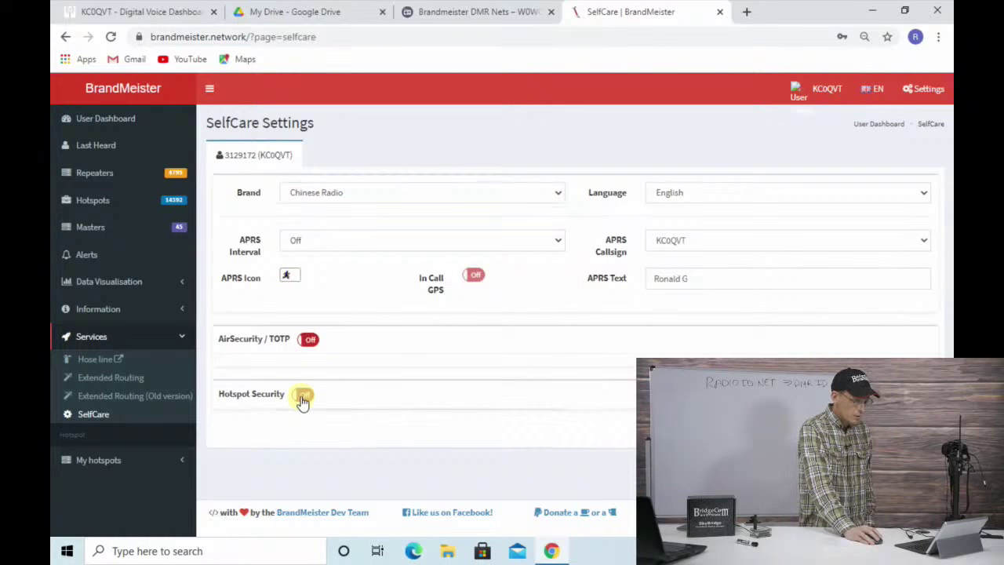
# - Enter a new hotspot password in the Password field and save it
pyautogui.click(318, 425)
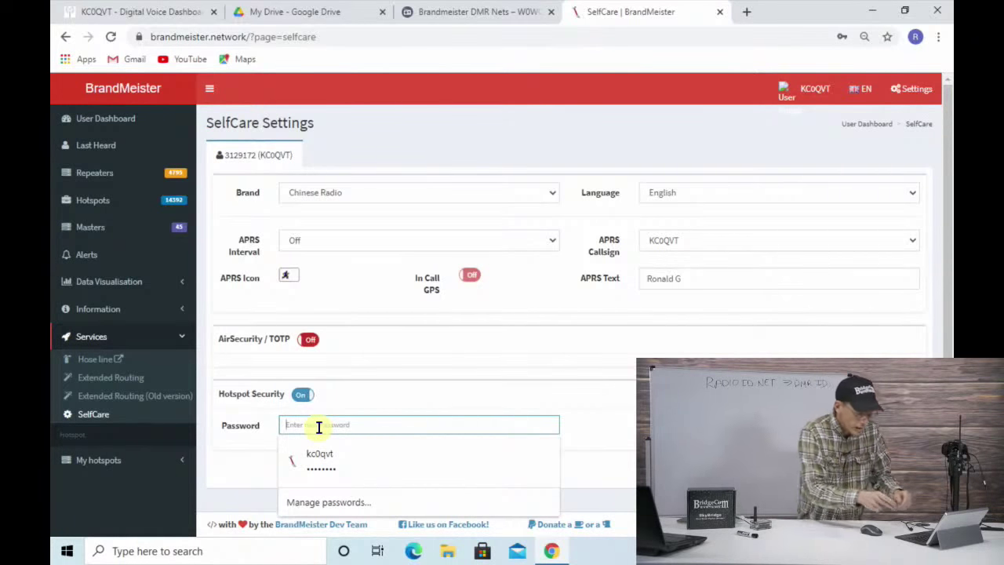
pyautogui.write('••••')
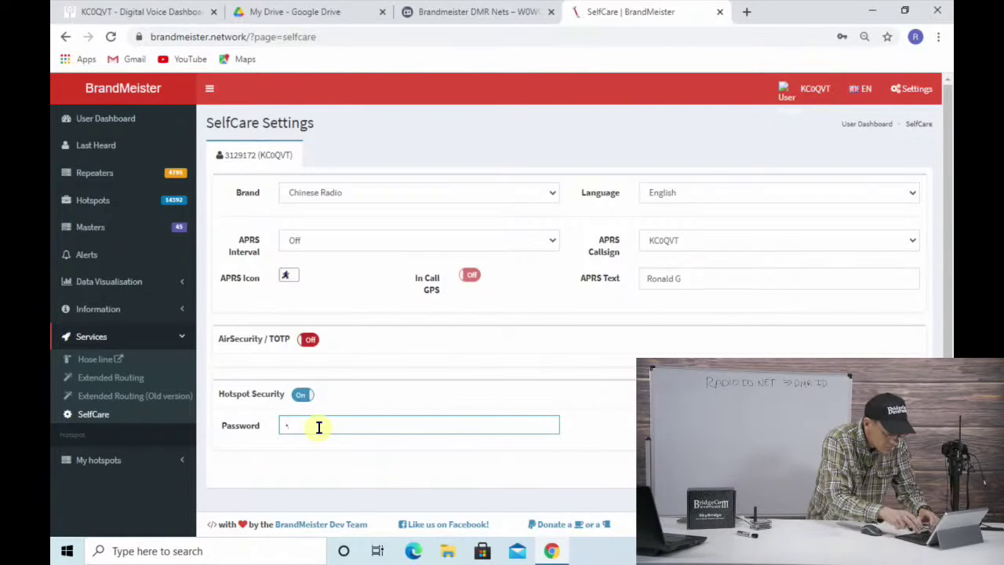
pyautogui.write('••')
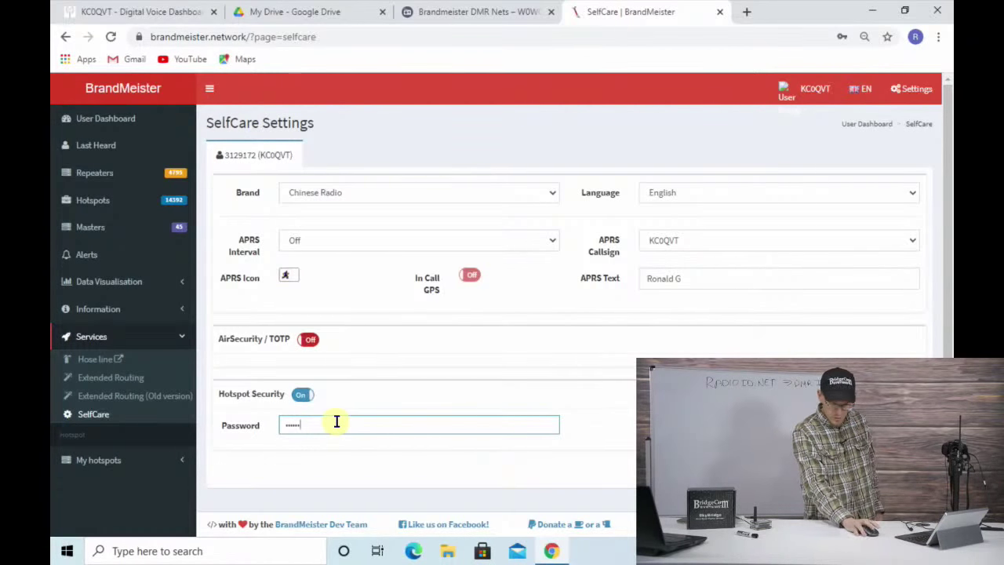
pyautogui.press('Return')
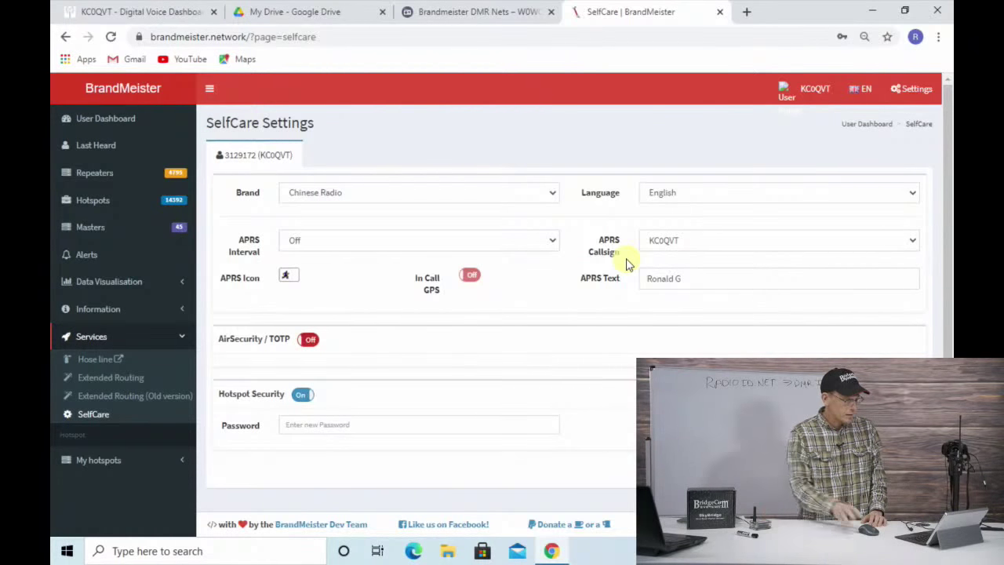
# - On the Pi-Star dashboard, open Configuration and sign in with the admin username and password
pyautogui.click(135, 12)
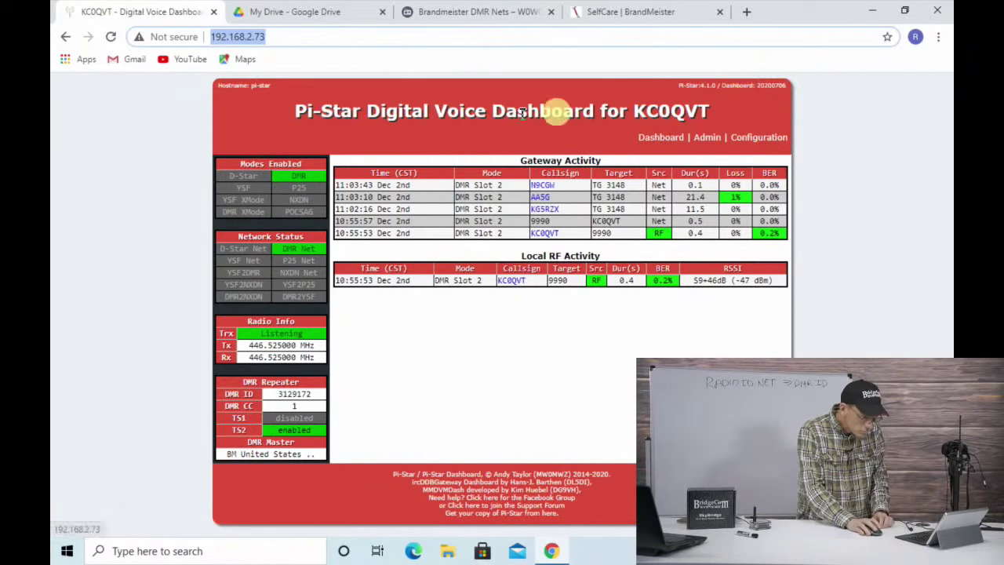
pyautogui.click(284, 39)
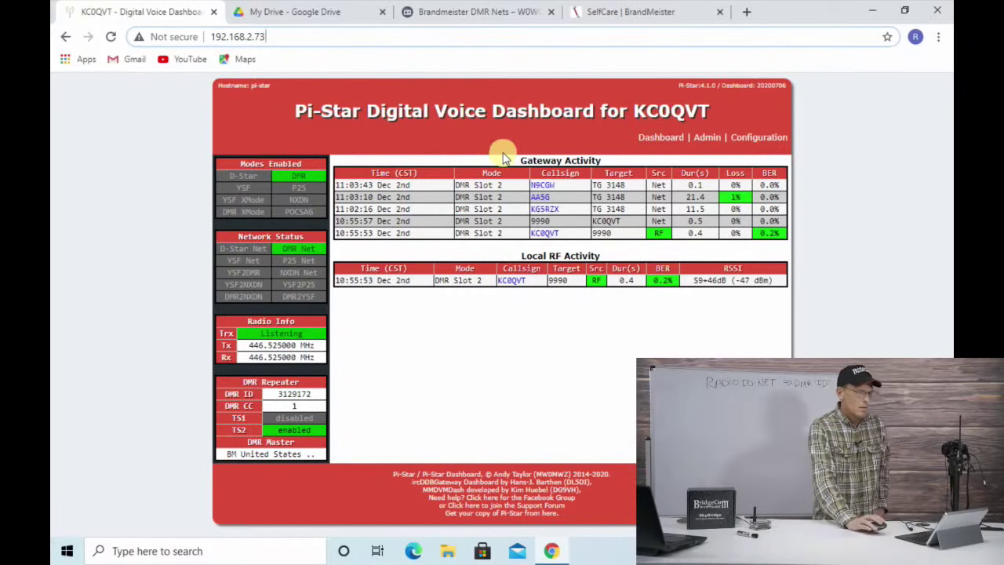
pyautogui.click(765, 137)
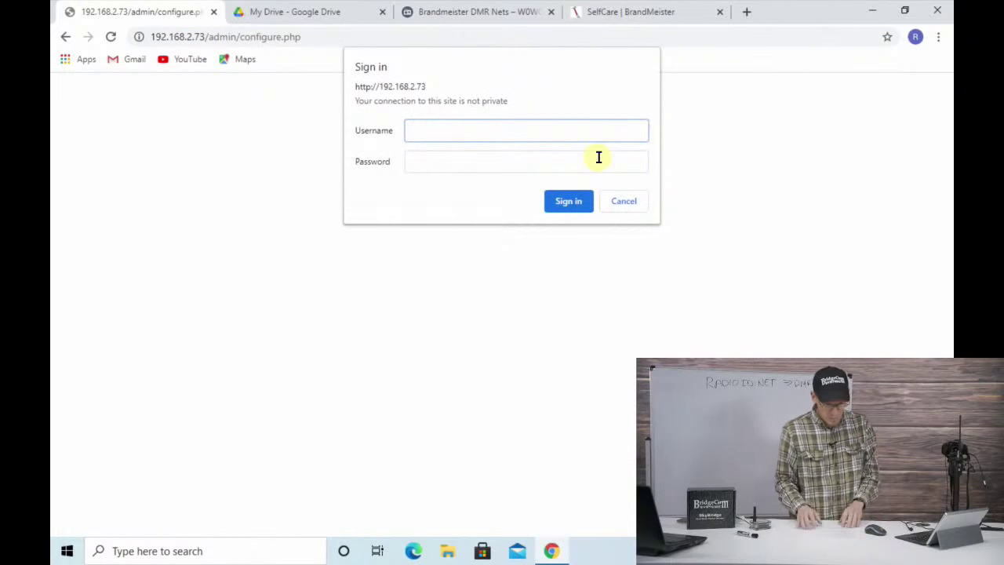
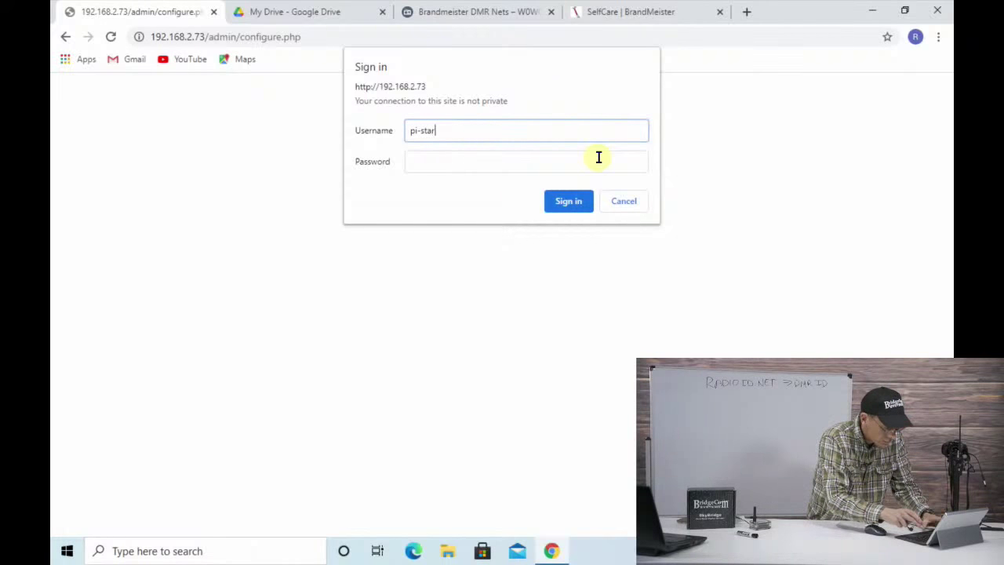
pyautogui.press('Tab')
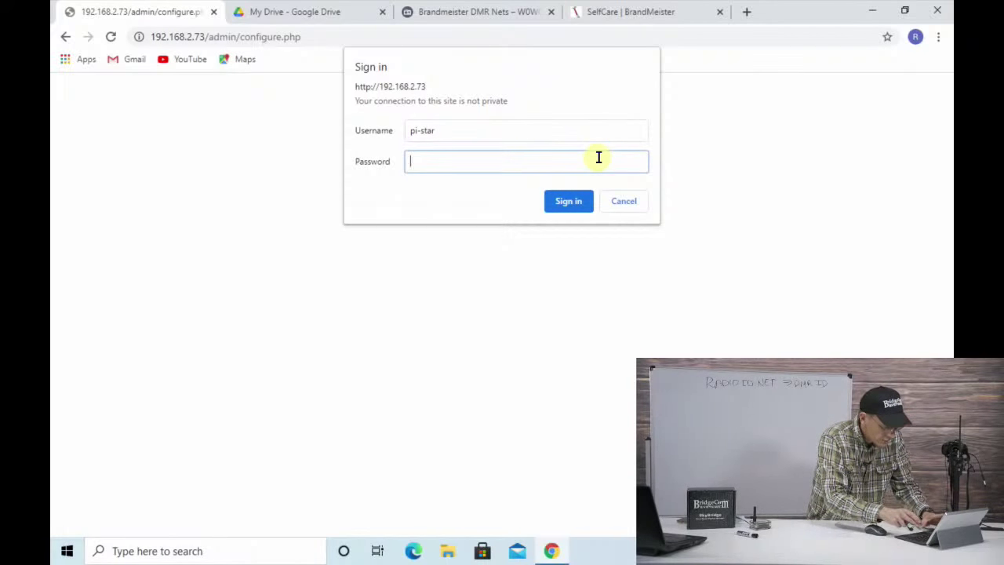
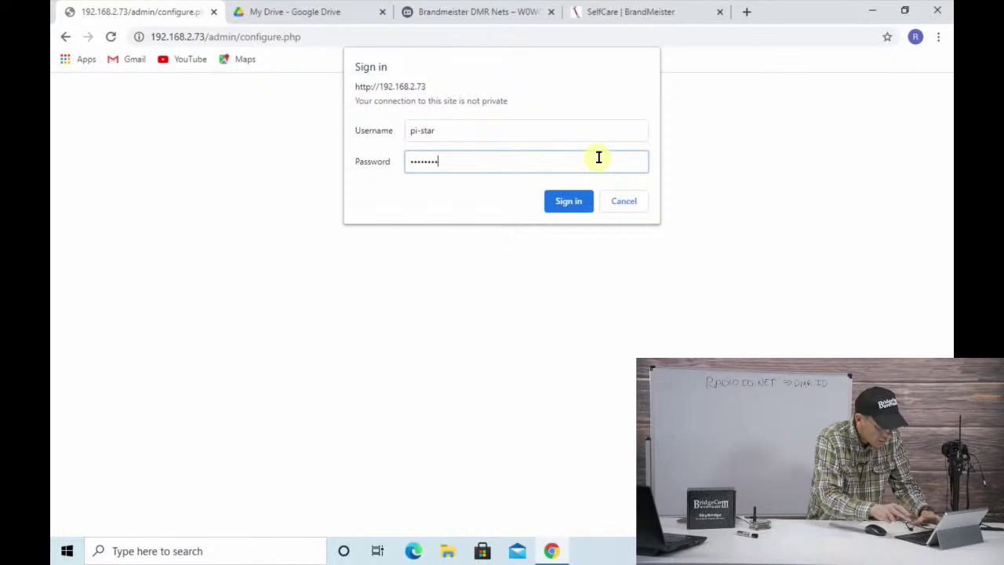
pyautogui.click(581, 202)
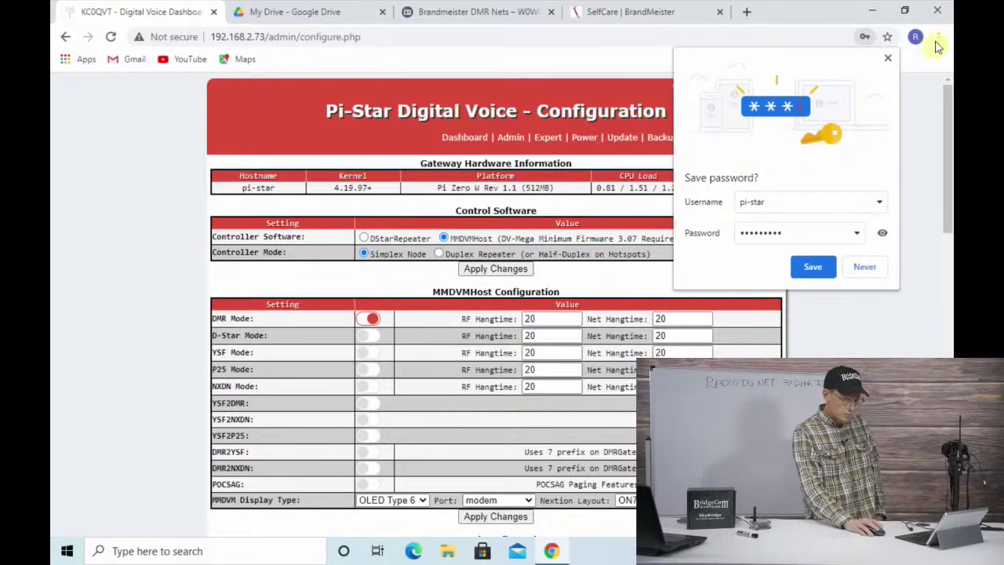
# - Enter the matching hotspot password under DMR Configuration's Hotspot Security and apply the changes
pyautogui.click(888, 58)
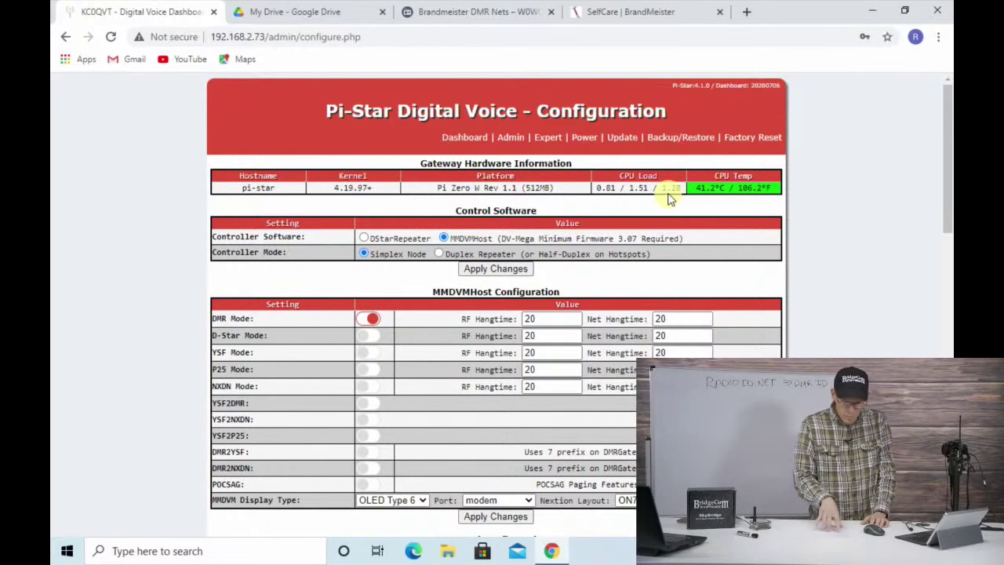
pyautogui.scroll(-4, 559, 271)
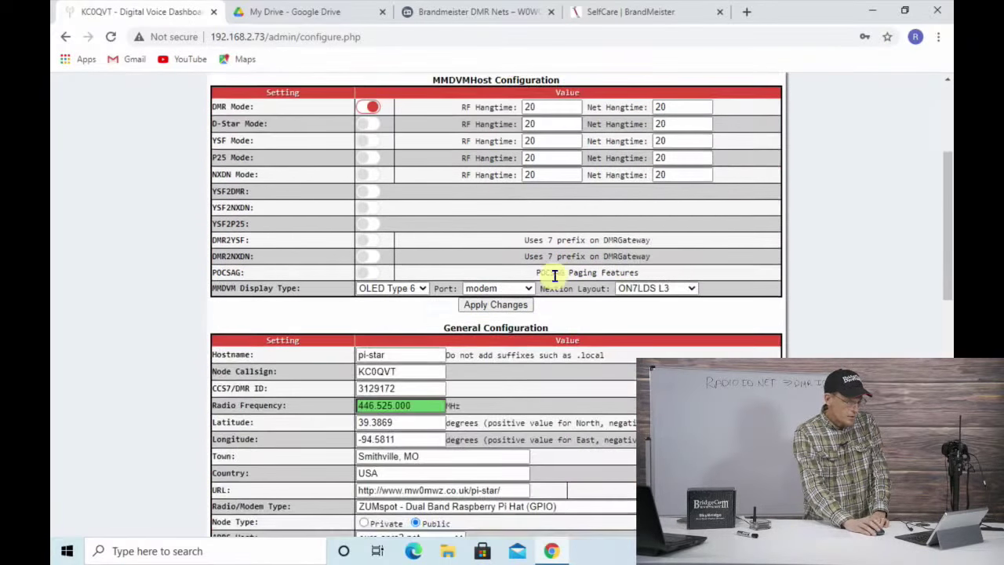
pyautogui.scroll(-3, 553, 281)
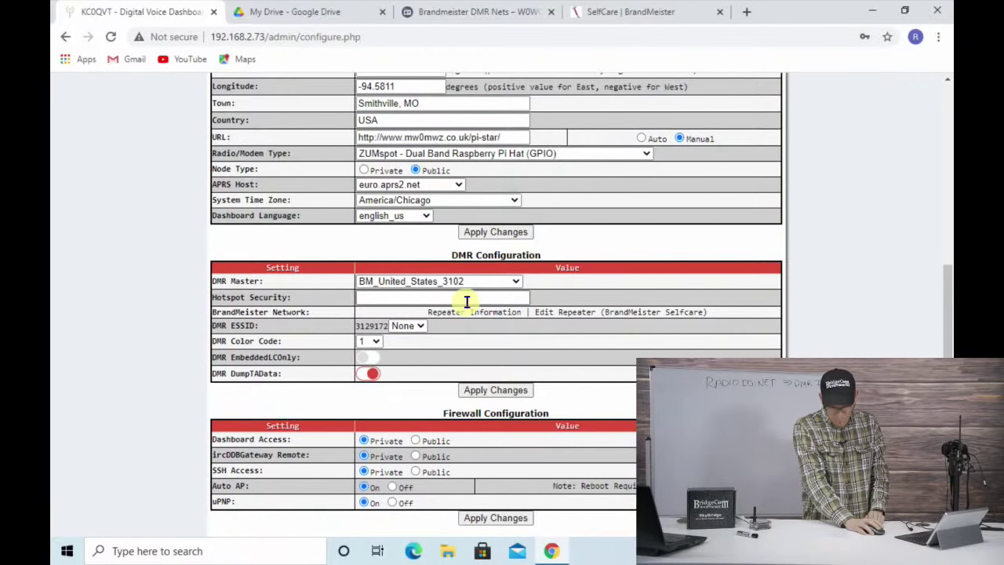
pyautogui.click(467, 300)
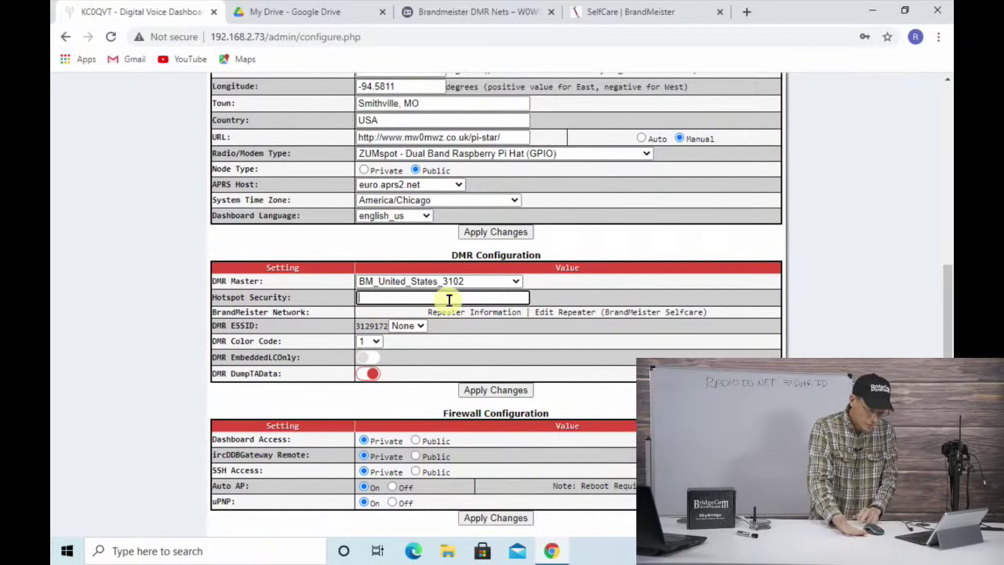
pyautogui.write('•••••')
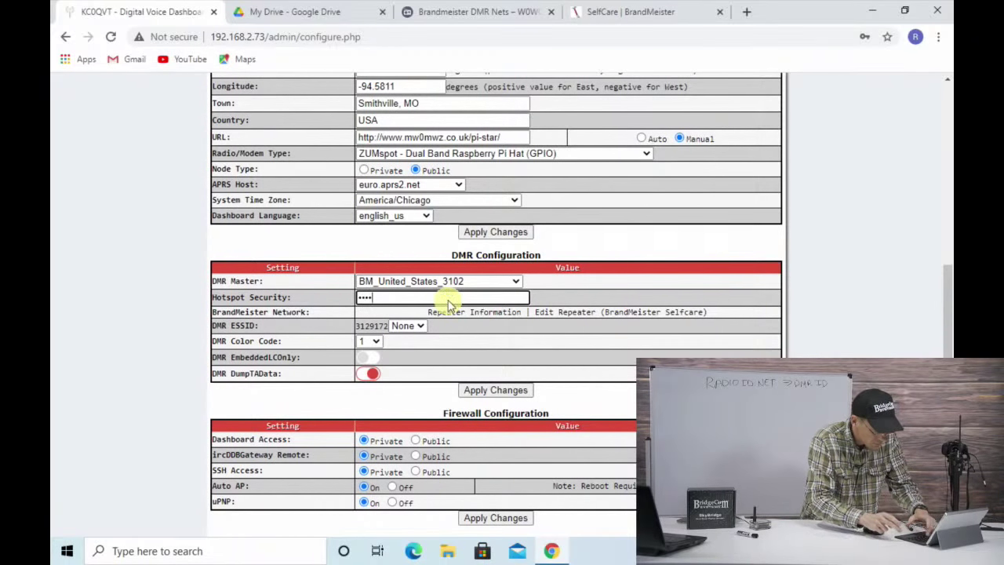
pyautogui.write('•')
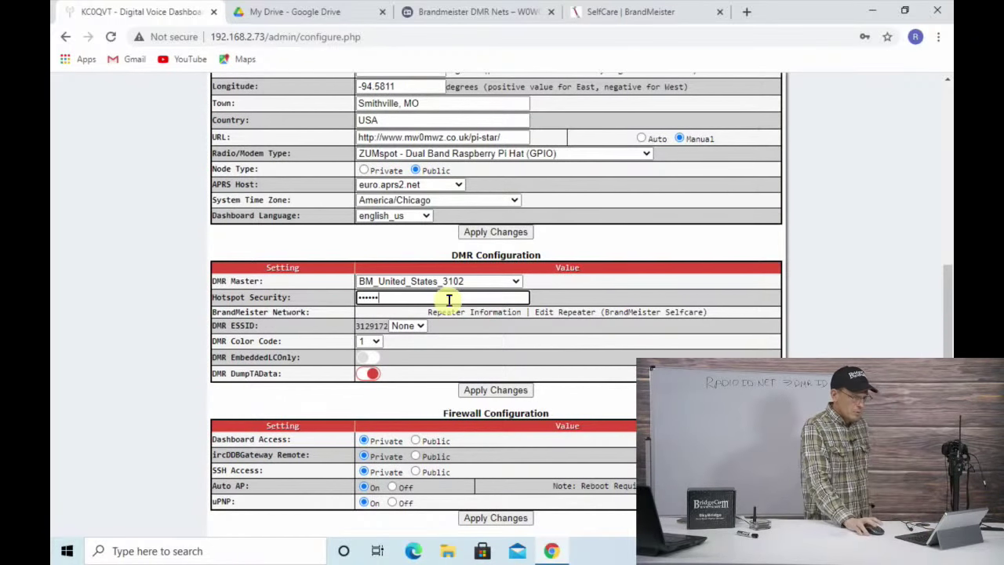
pyautogui.click(492, 390)
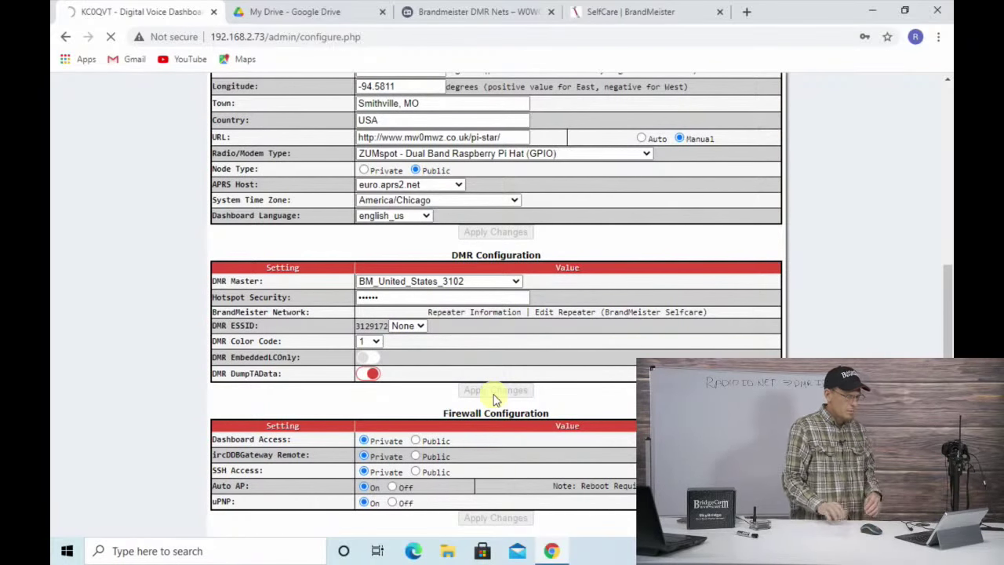
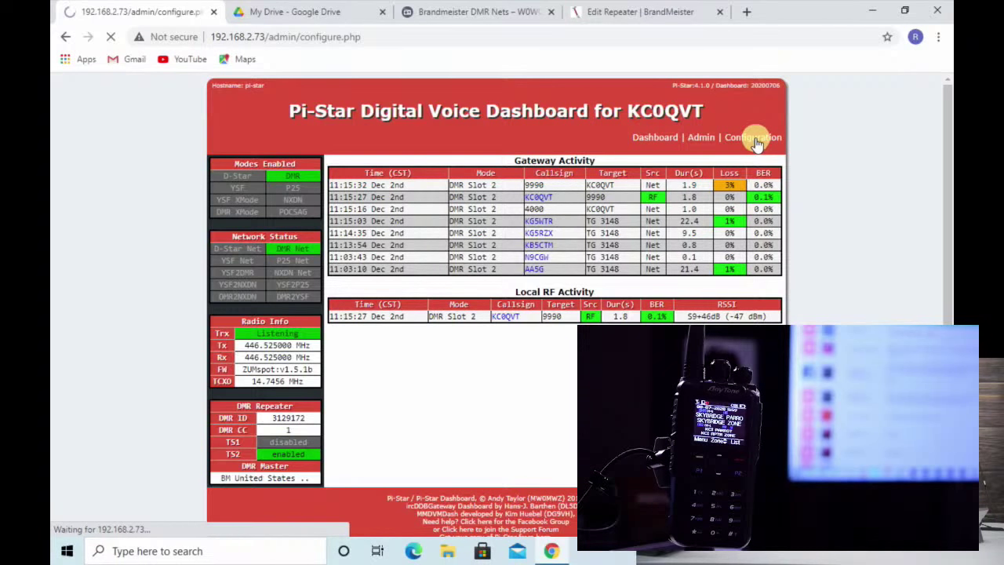
# - Review the DMR and General Configuration settings, including the Hotspot Security password field, then go back to the main dashboard
pyautogui.scroll(-10, 557, 259)
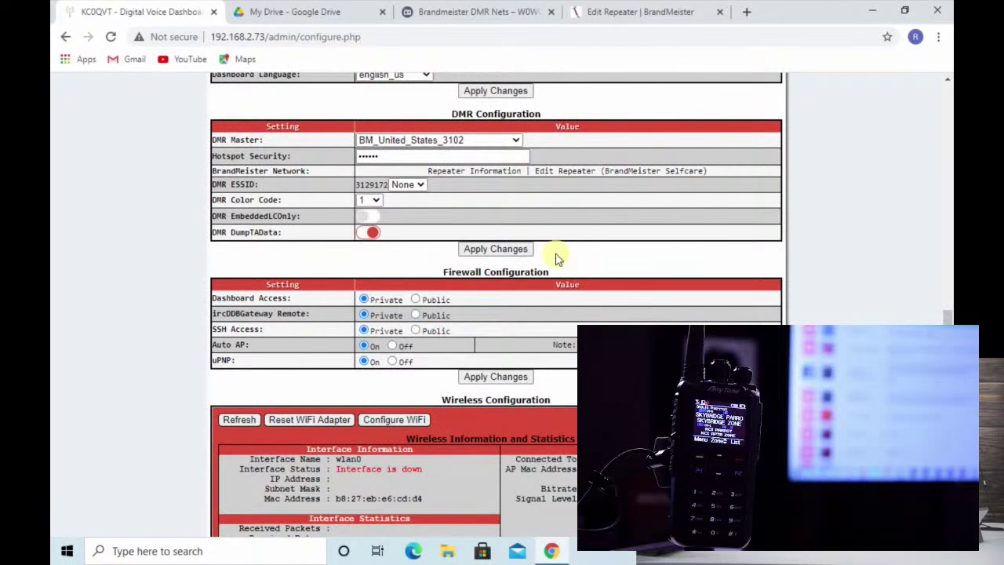
pyautogui.click(390, 161)
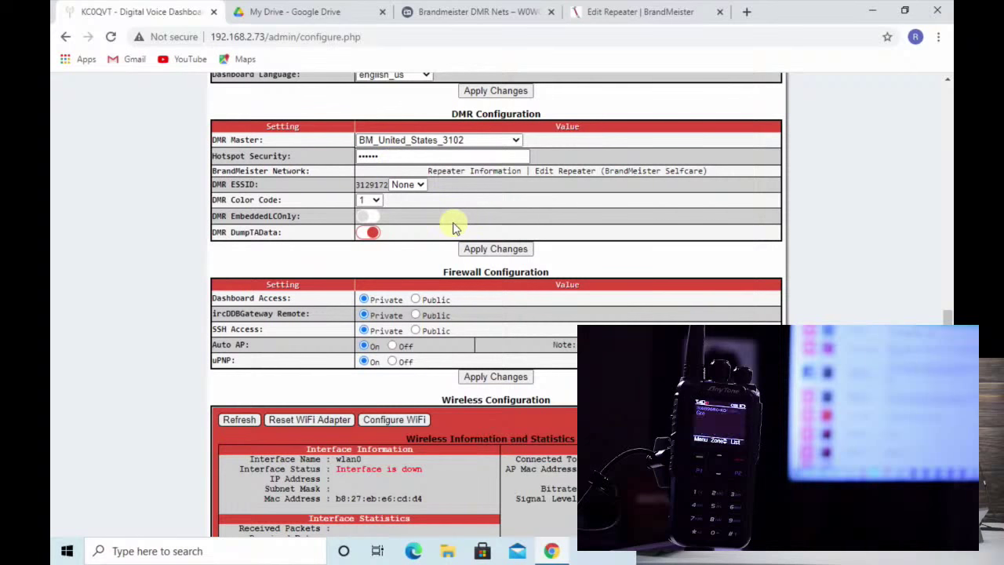
pyautogui.scroll(1, 453, 225)
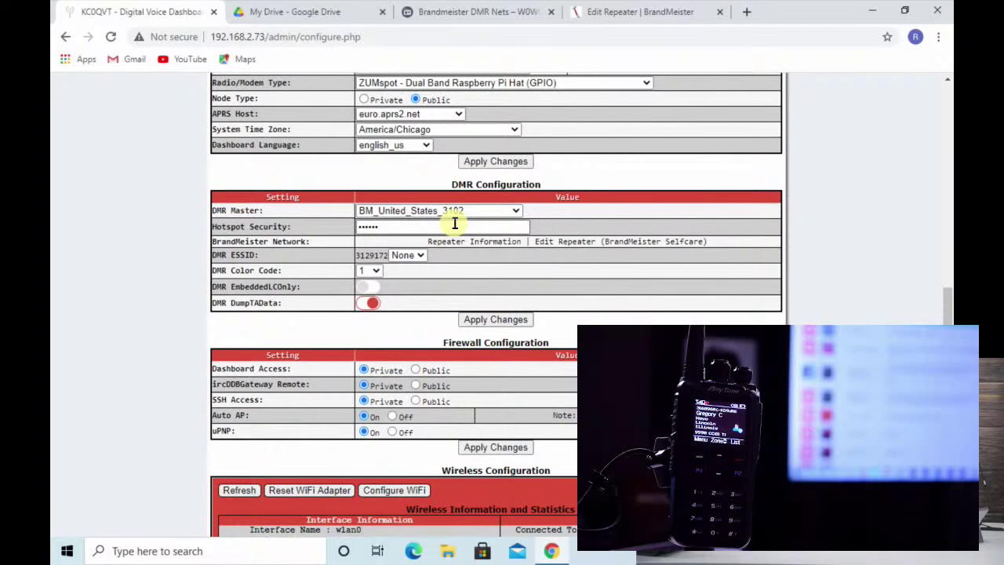
pyautogui.scroll(5, 454, 223)
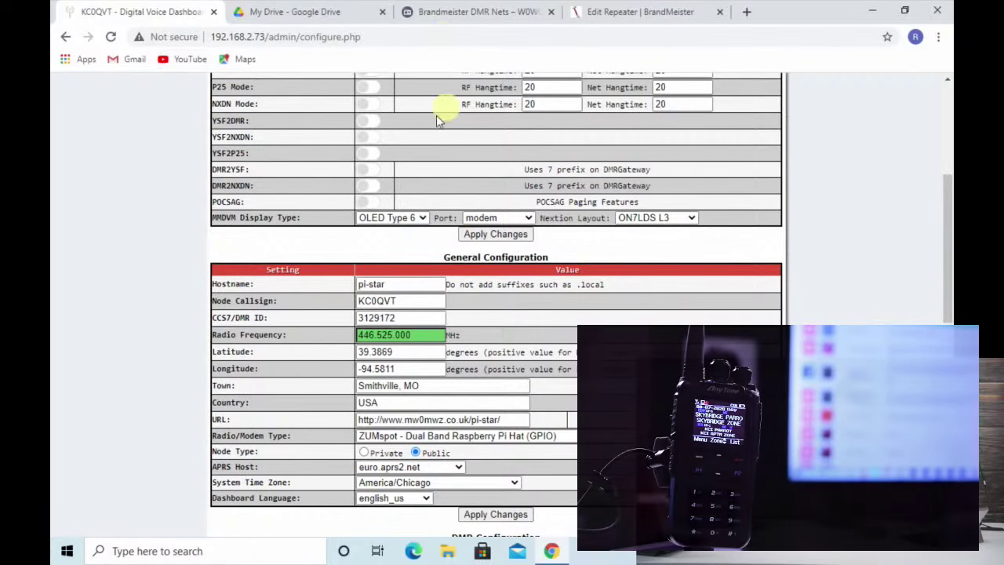
pyautogui.scroll(4, 427, 180)
pyautogui.click(463, 139)
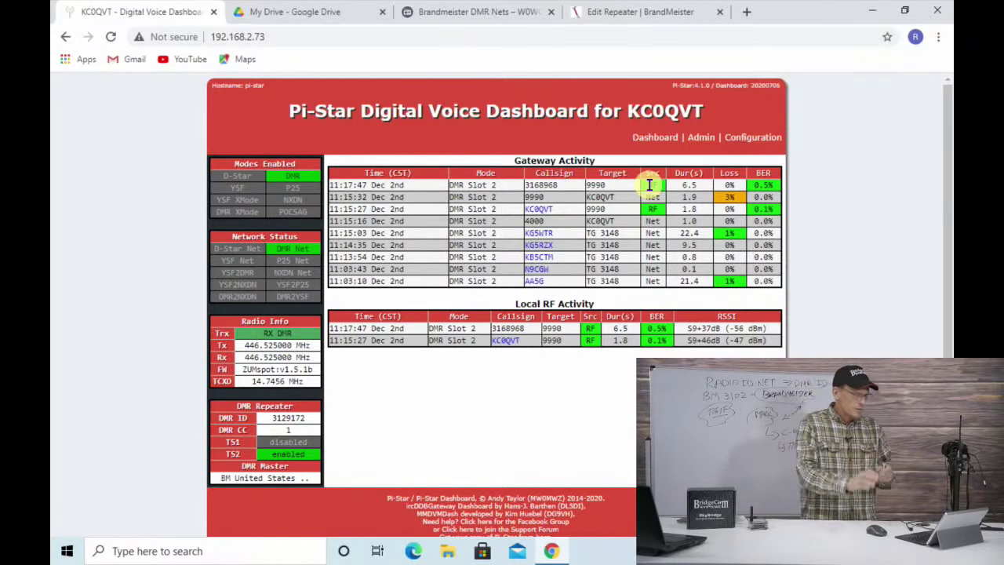
pyautogui.click(621, 14)
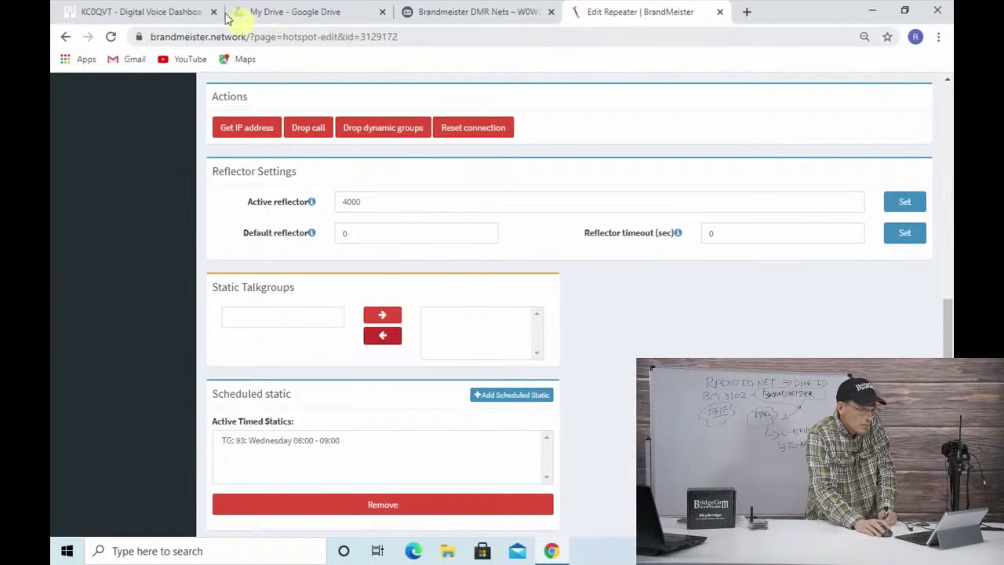
pyautogui.click(162, 15)
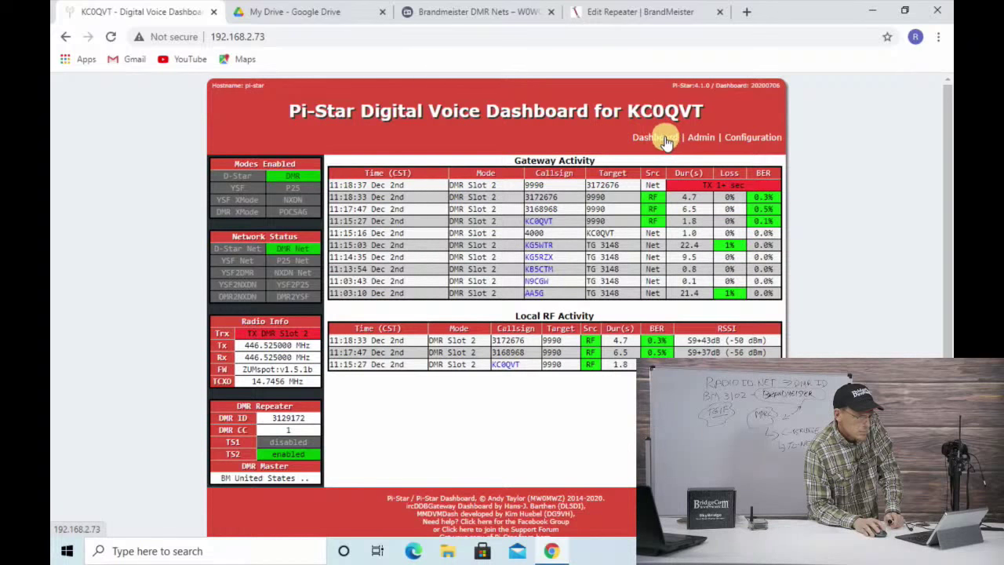
pyautogui.click(737, 140)
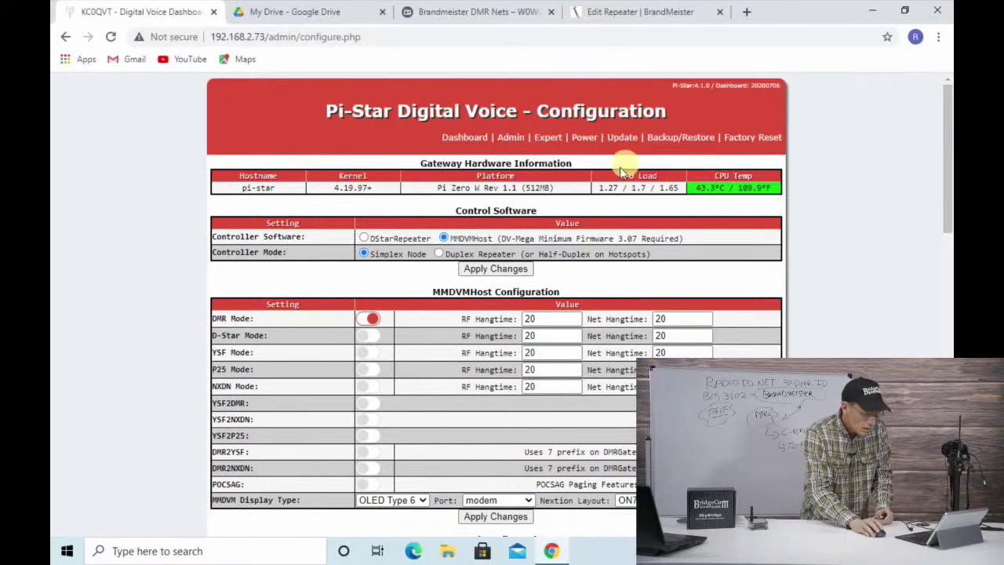
pyautogui.scroll(-4, 553, 267)
pyautogui.scroll(-1, 550, 285)
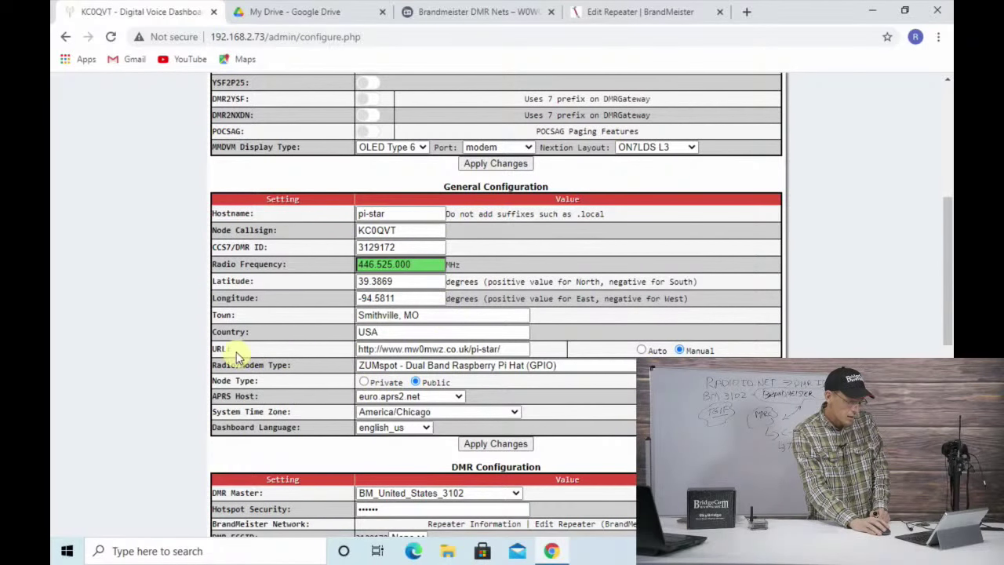
pyautogui.click(515, 350)
pyautogui.press('BackSpace')
pyautogui.press('BackSpace')
pyautogui.press('BackSpace')
pyautogui.press('BackSpace')
pyautogui.press('BackSpace')
pyautogui.press('BackSpace')
pyautogui.press('BackSpace')
pyautogui.press('BackSpace')
pyautogui.press('BackSpace')
pyautogui.press('BackSpace')
pyautogui.press('BackSpace')
pyautogui.press('BackSpace')
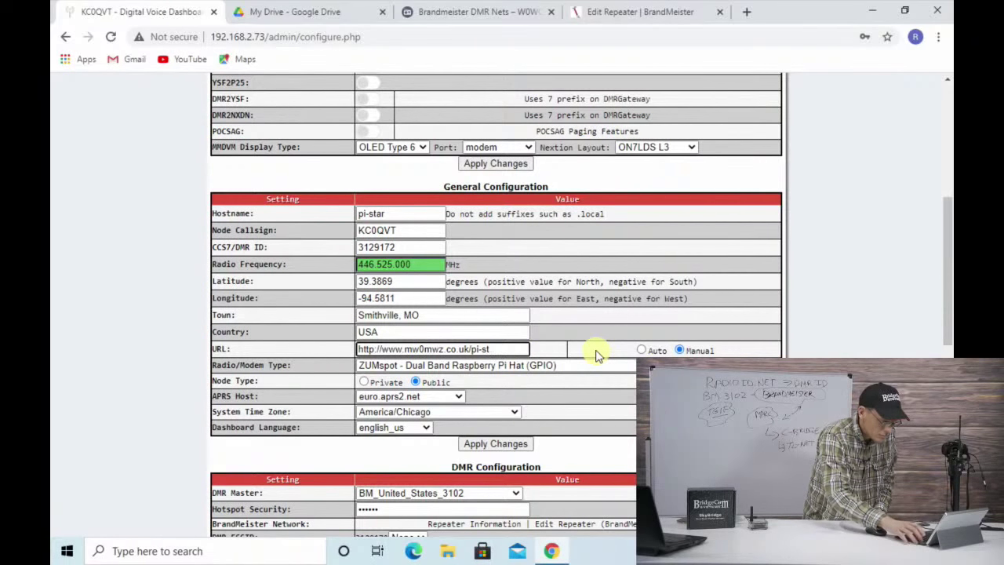
pyautogui.press('BackSpace')
pyautogui.press('BackSpace')
pyautogui.press('BackSpace')
pyautogui.press('BackSpace')
pyautogui.press('BackSpace')
pyautogui.press('BackSpace')
pyautogui.press('BackSpace')
pyautogui.press('BackSpace')
pyautogui.press('BackSpace')
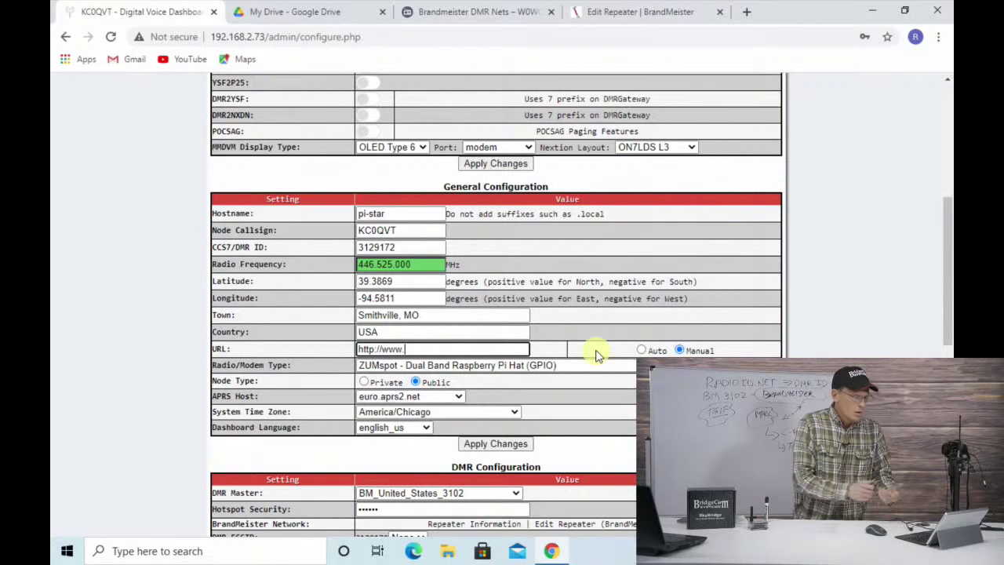
pyautogui.write('bri')
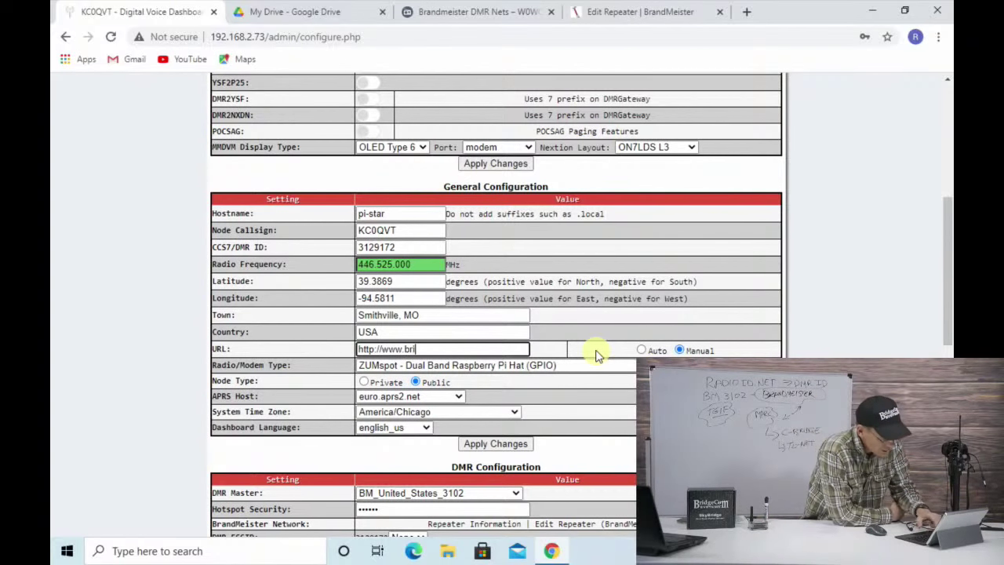
pyautogui.write('dgecomsyste')
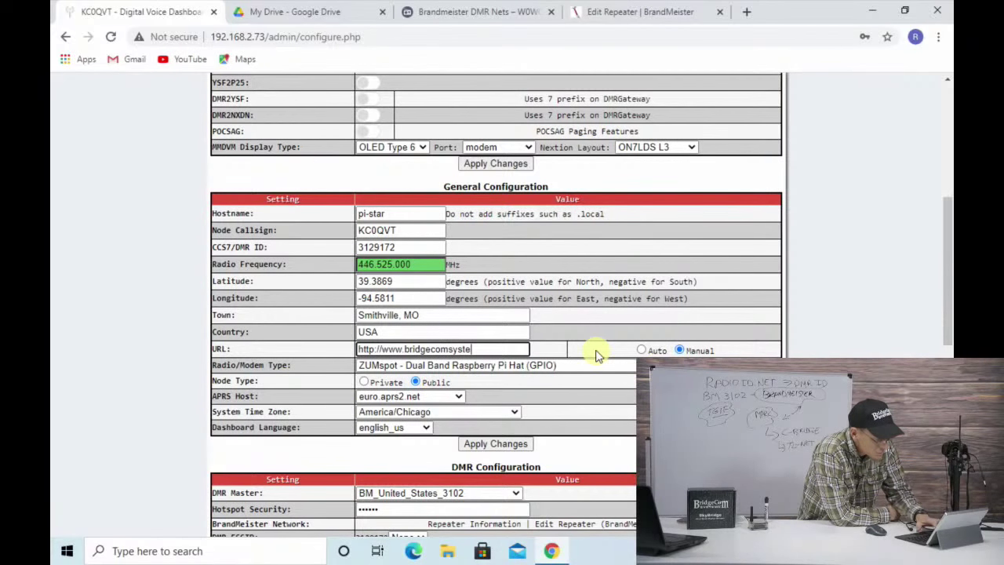
pyautogui.write('m')
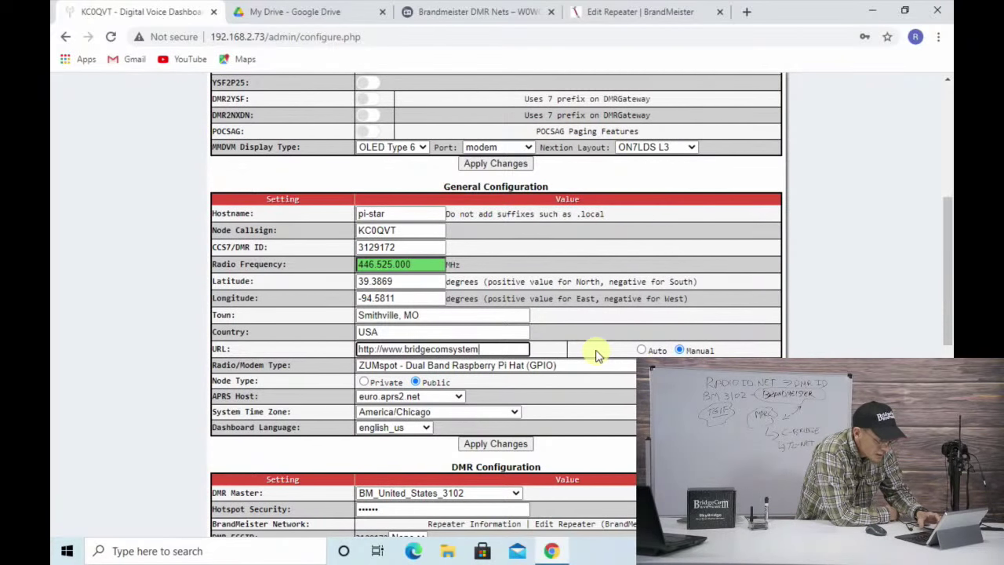
pyautogui.write('s.co')
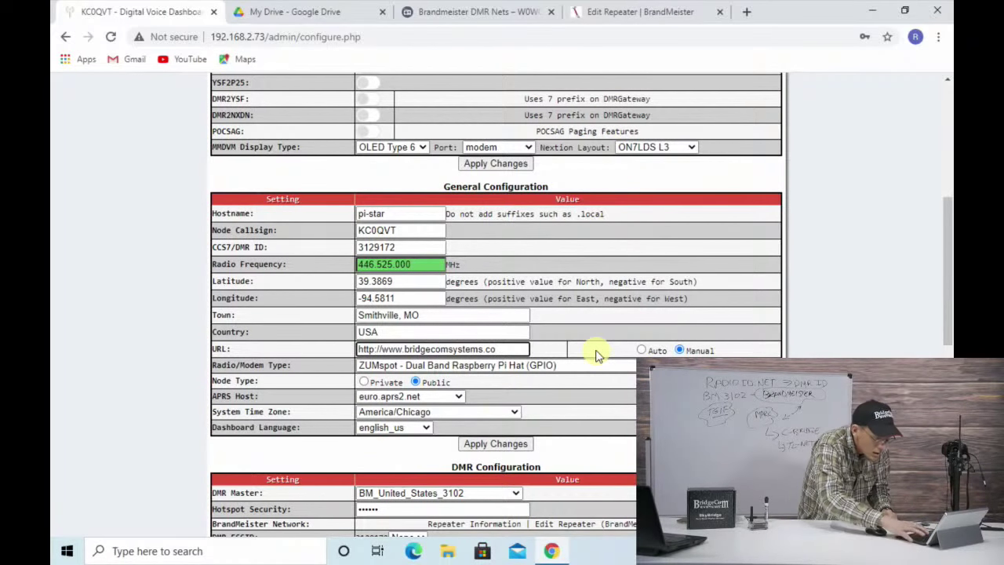
pyautogui.press('BackSpace')
pyautogui.write('o')
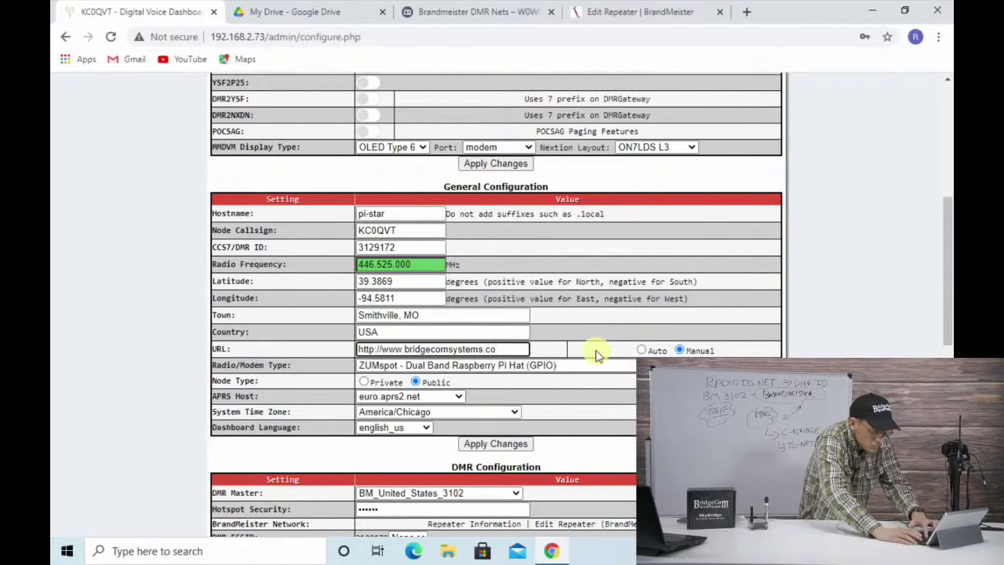
pyautogui.press('BackSpace')
pyautogui.press('BackSpace')
pyautogui.press('BackSpace')
pyautogui.press('BackSpace')
pyautogui.press('BackSpace')
pyautogui.press('BackSpace')
pyautogui.press('BackSpace')
pyautogui.press('BackSpace')
pyautogui.press('BackSpace')
pyautogui.press('BackSpace')
pyautogui.press('BackSpace')
pyautogui.press('BackSpace')
pyautogui.press('BackSpace')
pyautogui.press('BackSpace')
pyautogui.press('BackSpace')
pyautogui.press('BackSpace')
pyautogui.press('BackSpace')
pyautogui.press('BackSpace')
pyautogui.press('BackSpace')
pyautogui.press('BackSpace')
pyautogui.press('BackSpace')
pyautogui.press('BackSpace')
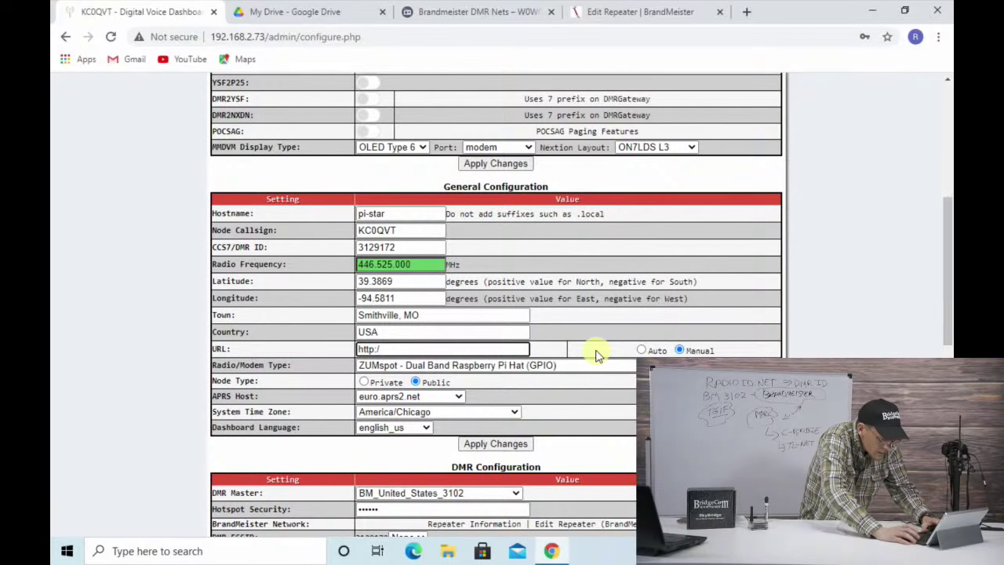
pyautogui.write('/')
pyautogui.write('bridgecomsye')
pyautogui.press('BackSpace')
pyautogui.press('BackSpace')
pyautogui.write('ystems.com')
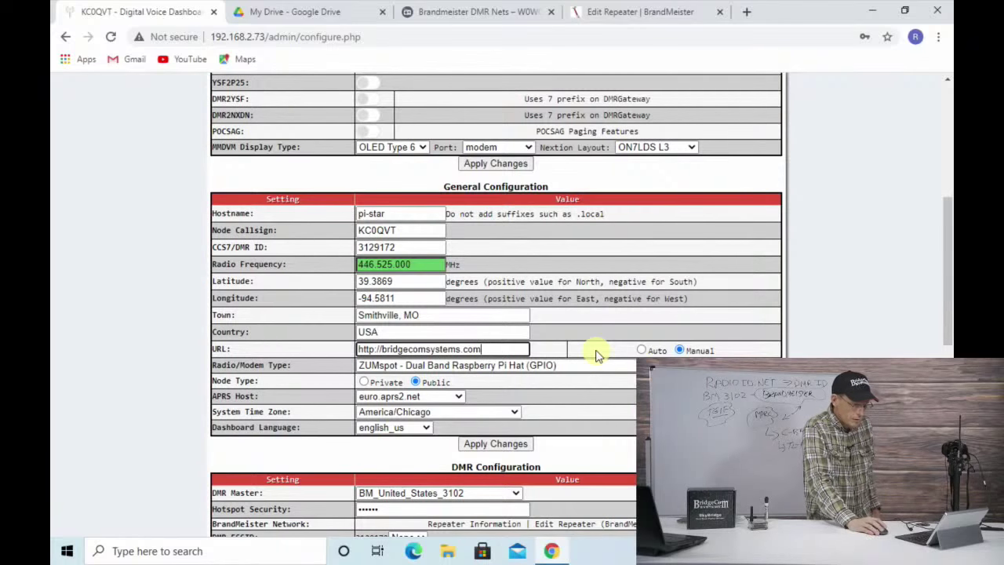
pyautogui.click(513, 444)
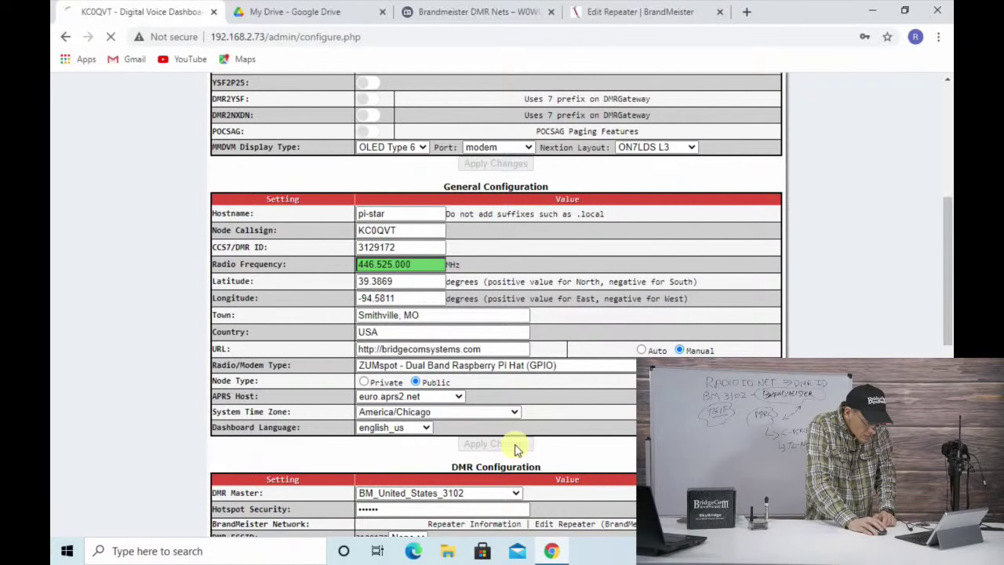
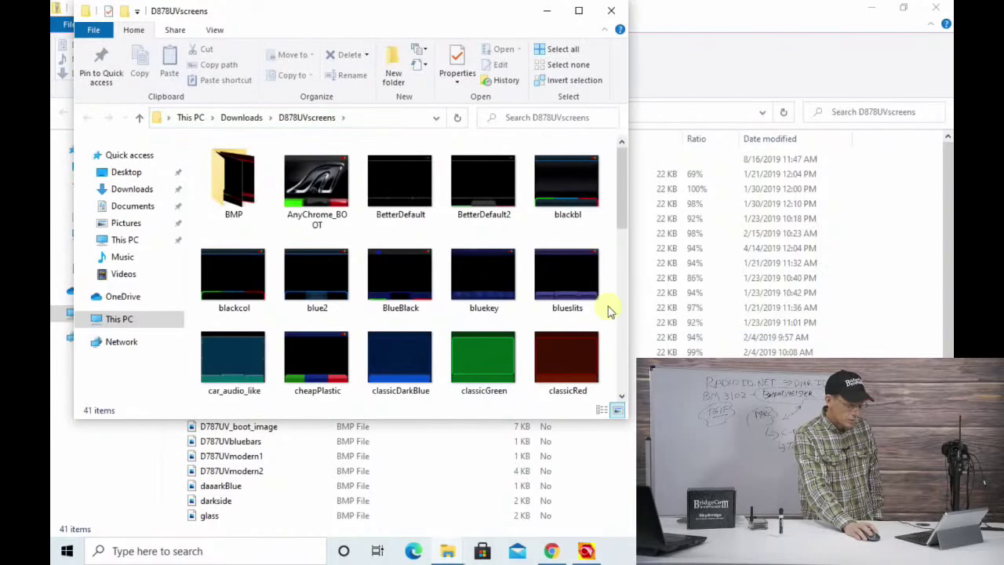
# - Maximize the D878UVscreens image folder, then bring the D878UV CPS window back to front
pyautogui.click(578, 14)
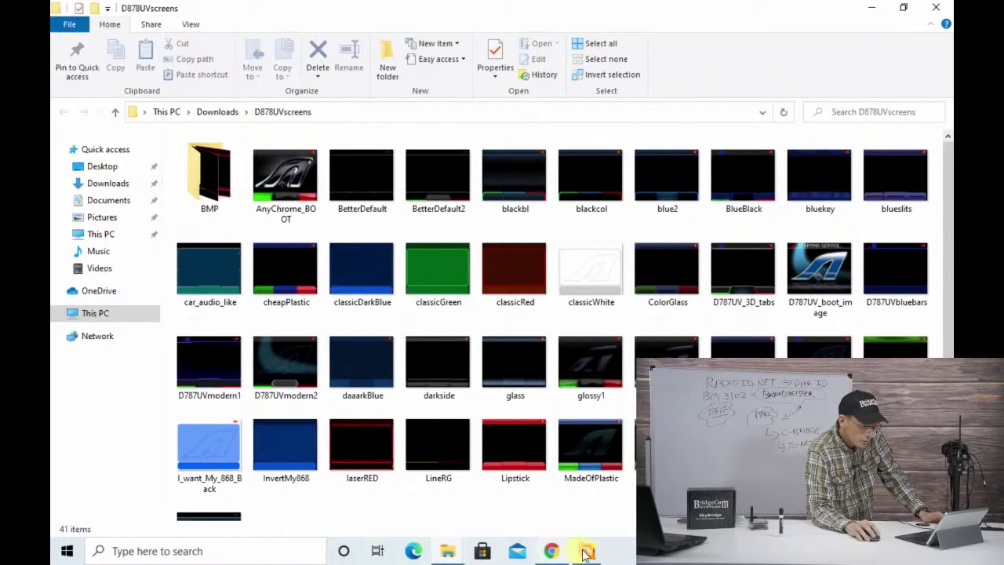
pyautogui.moveTo(586, 551)
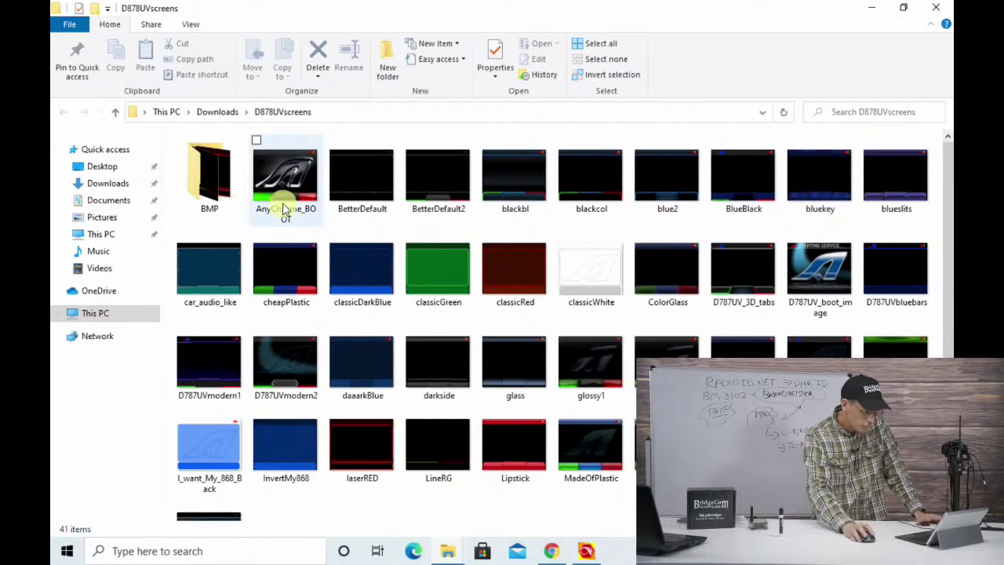
pyautogui.click(587, 550)
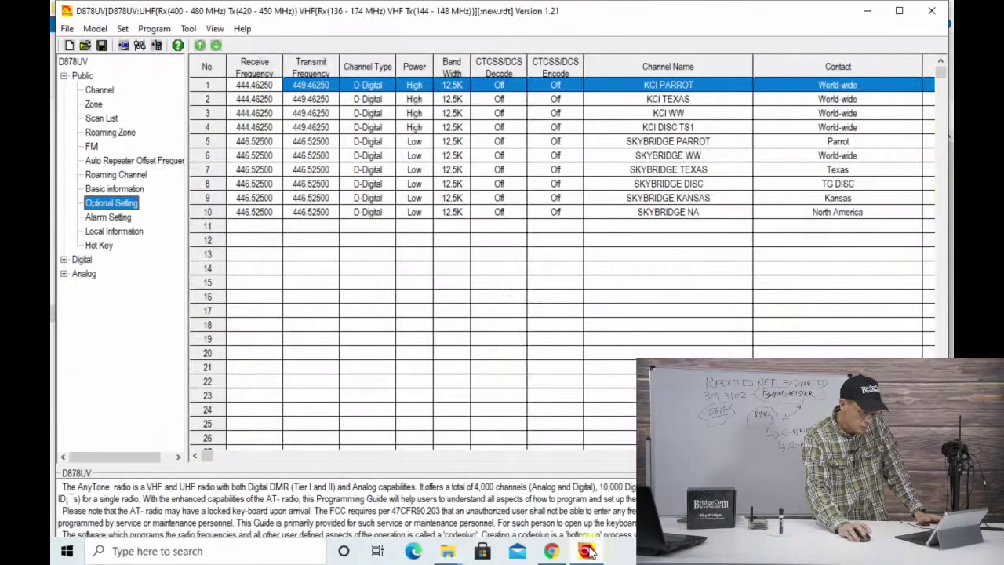
# - Load AnyChrome_BOOT from D878UVscreens into Standby BK Picture1 and start writing it to the radio
pyautogui.click(188, 29)
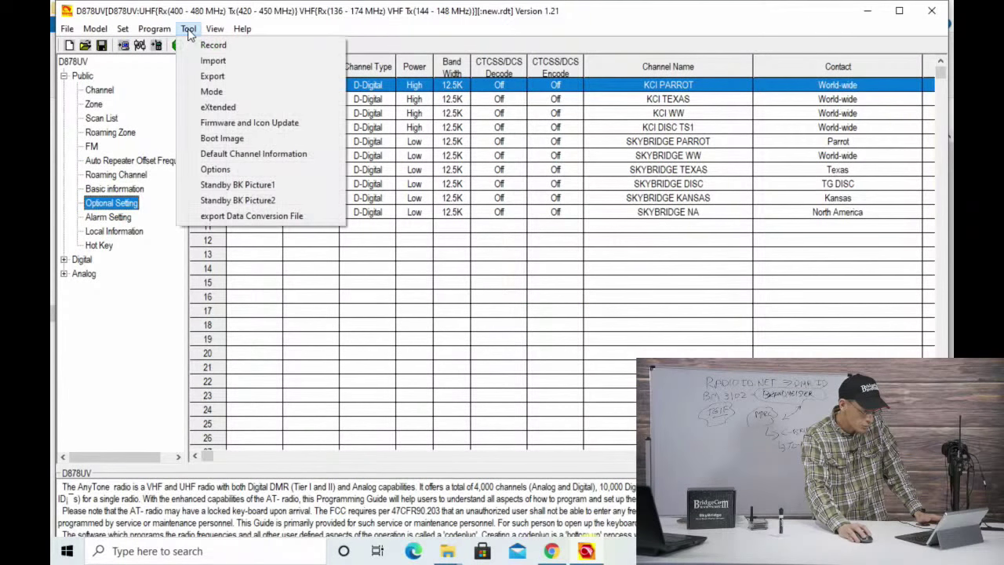
pyautogui.click(244, 184)
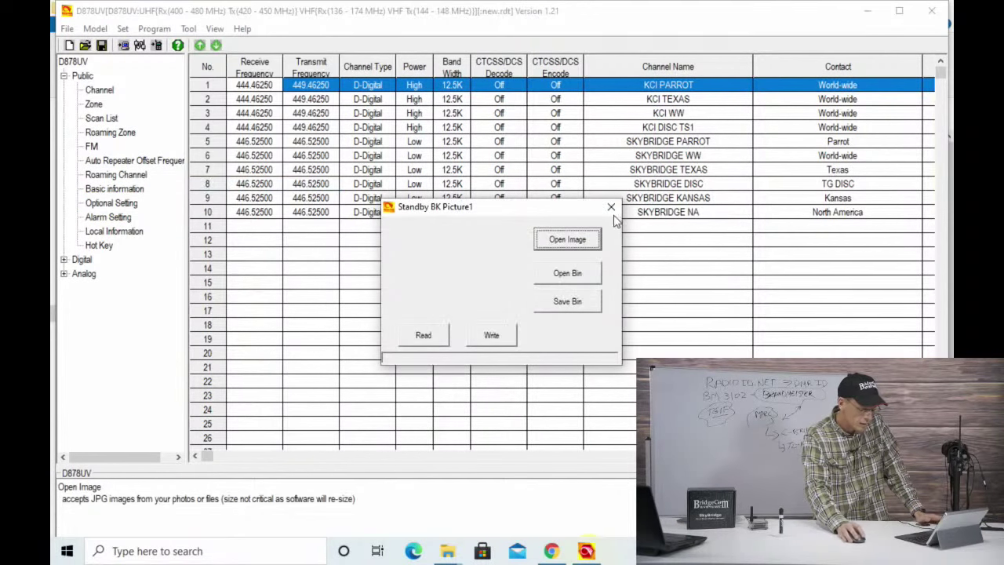
pyautogui.click(568, 243)
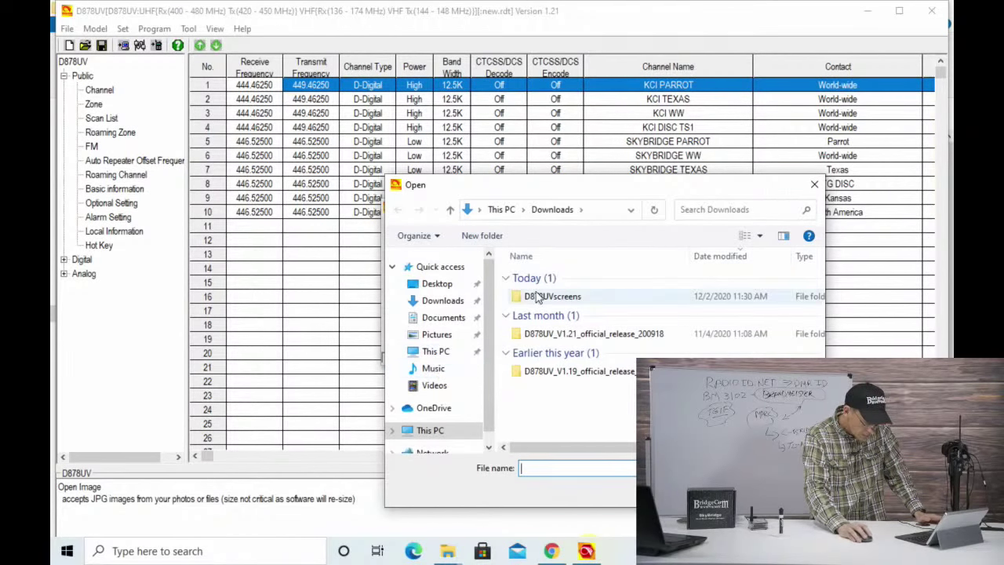
pyautogui.doubleClick(553, 298)
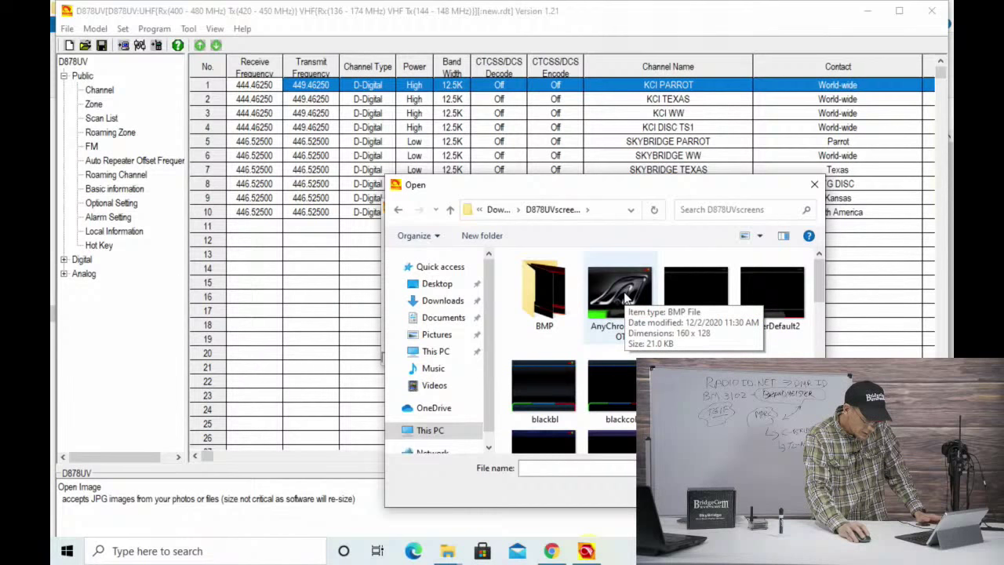
pyautogui.doubleClick(625, 298)
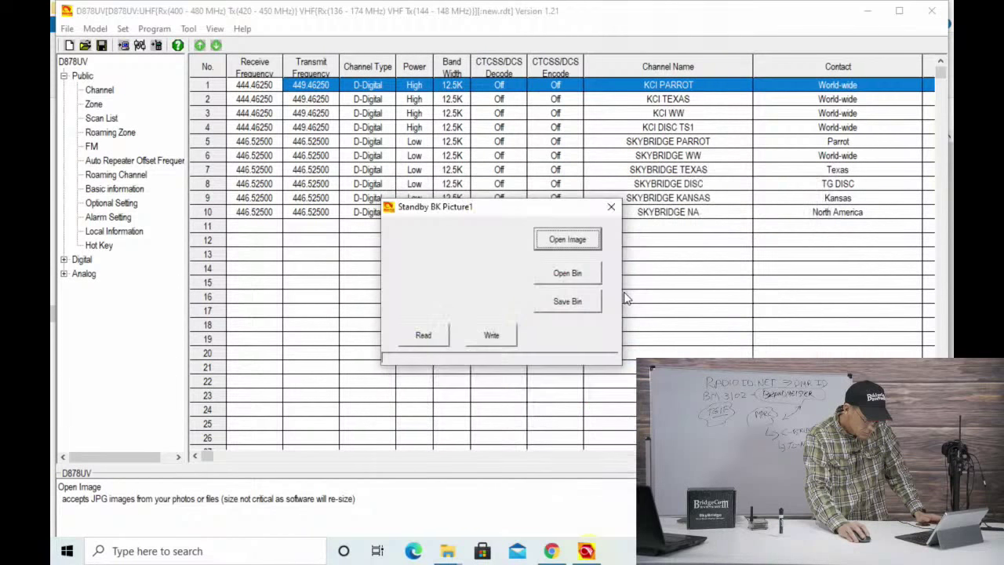
pyautogui.click(511, 314)
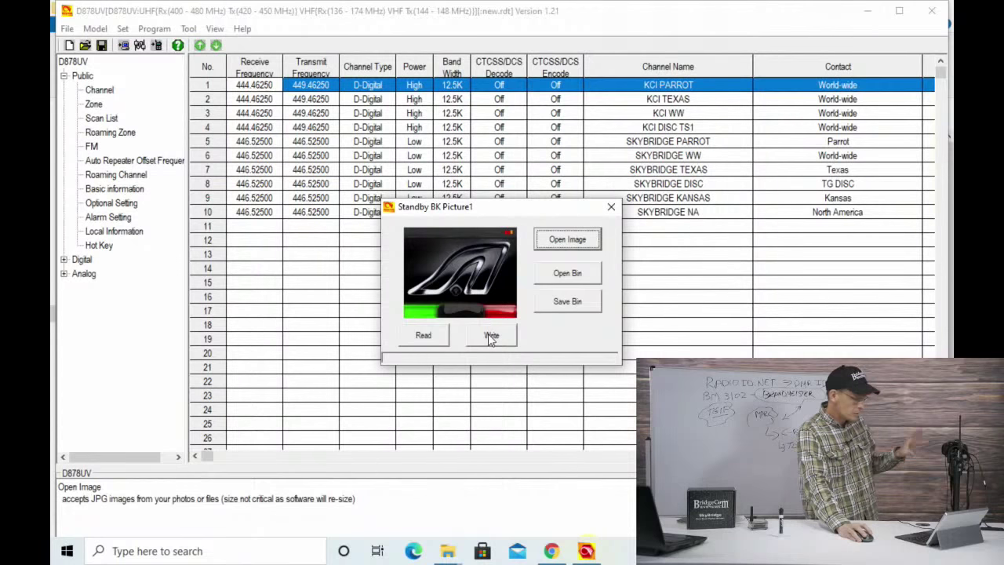
pyautogui.click(491, 337)
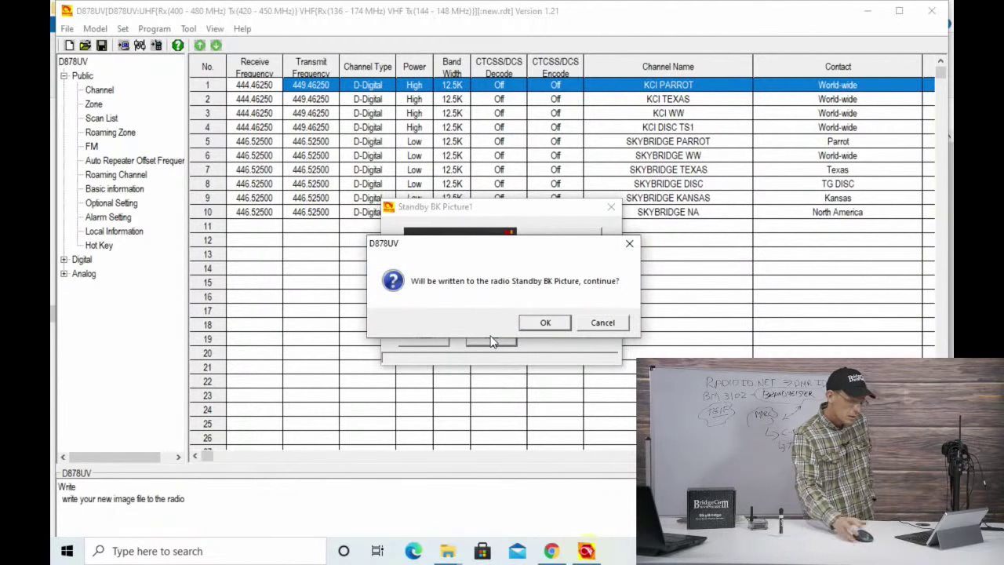
# - Confirm writing the AnyChrome picture to the radio, then close the Standby BK Picture1 window
pyautogui.click(545, 326)
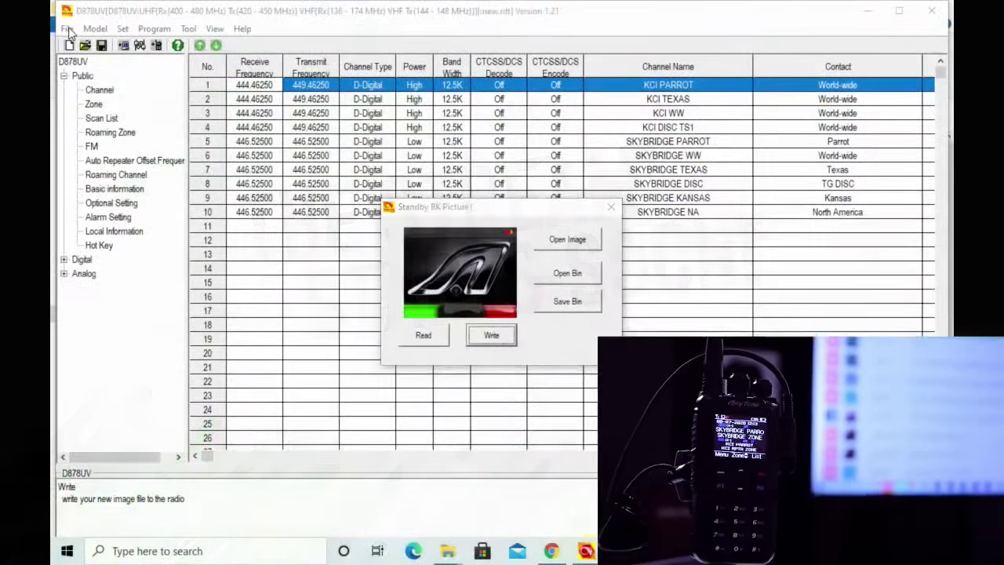
pyautogui.click(610, 208)
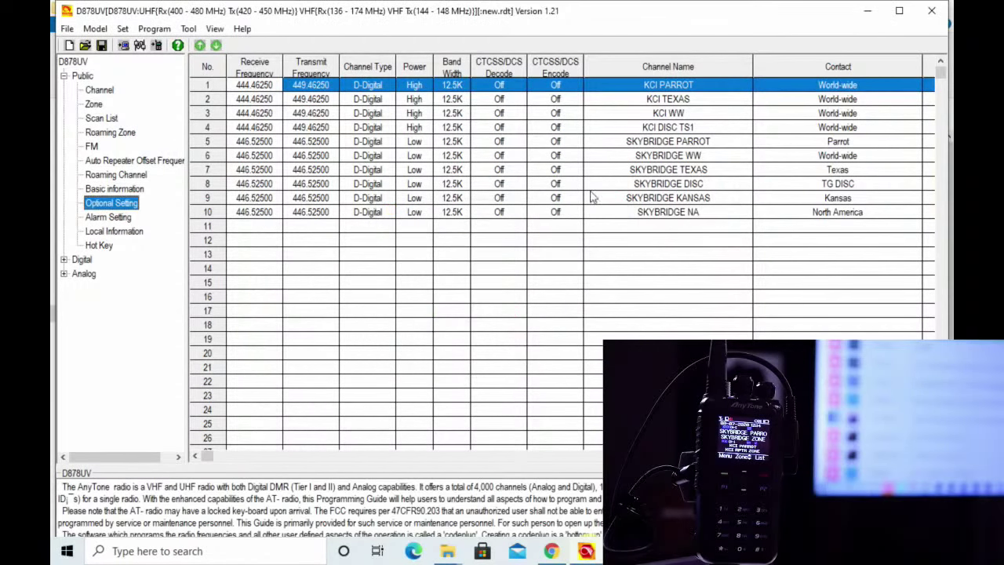
# - In Optional Setting's Display tab, set Standby BK Picture to Custom1 and apply with OK
pyautogui.click(67, 28)
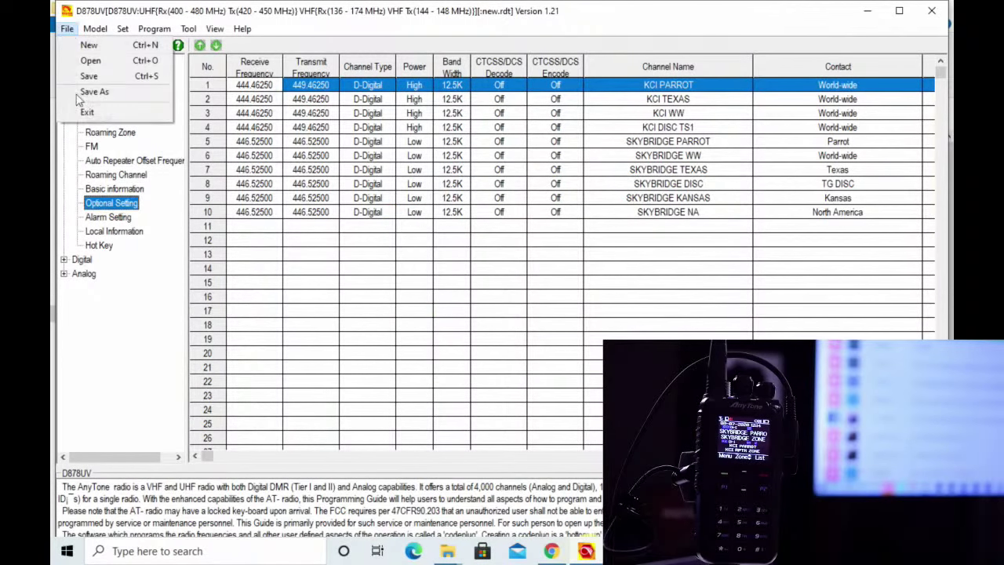
pyautogui.click(110, 206)
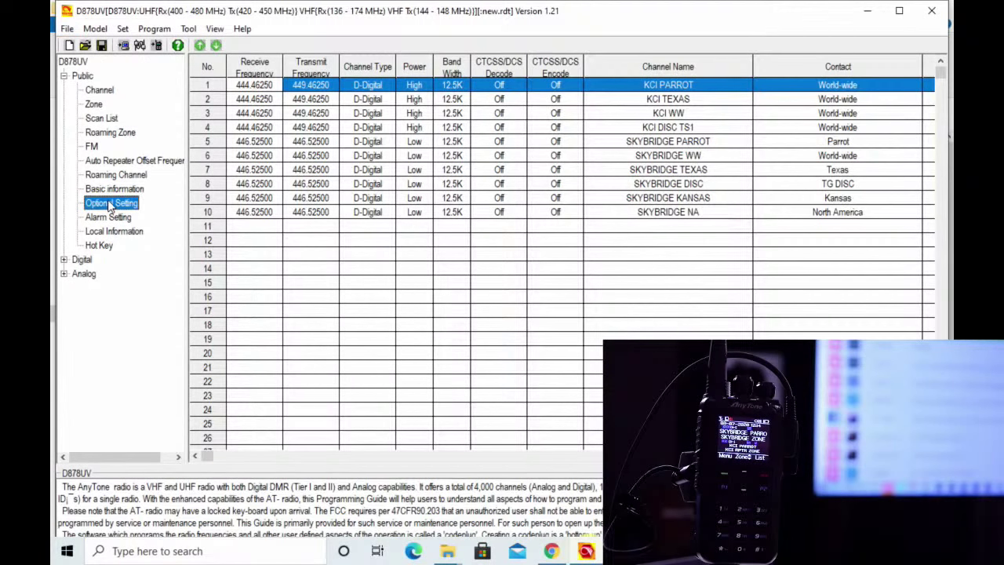
pyautogui.doubleClick(110, 204)
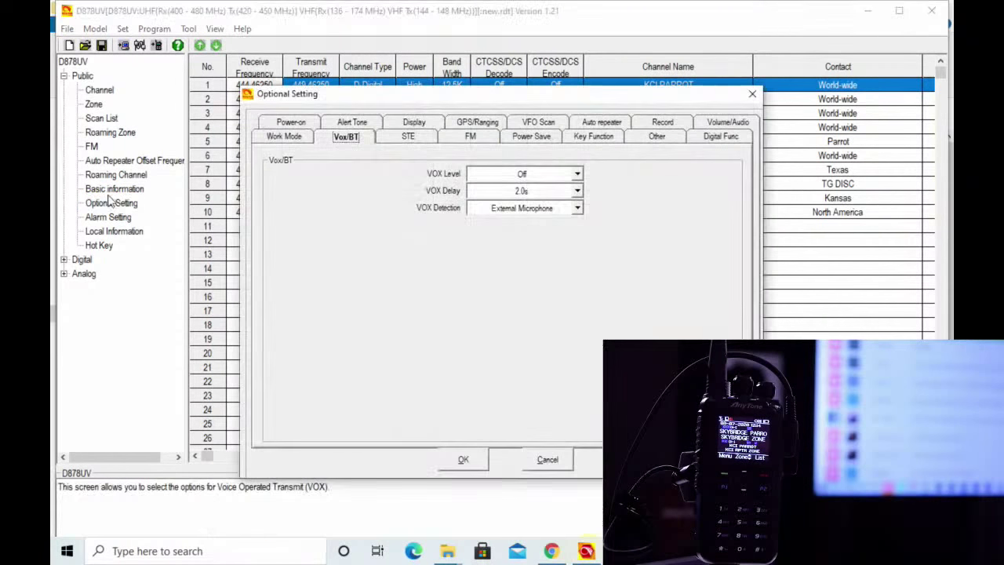
pyautogui.click(409, 124)
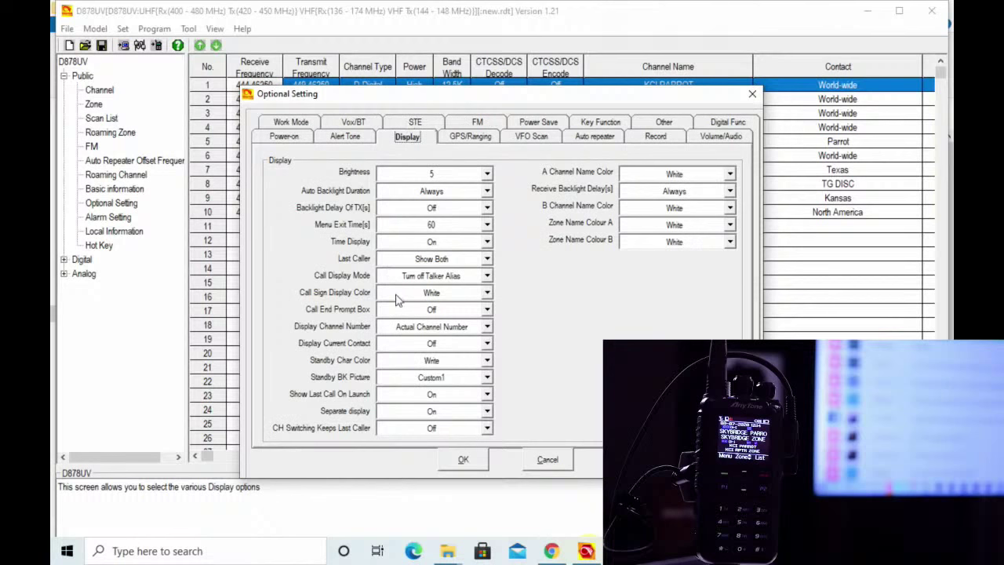
pyautogui.press('Tab')
pyautogui.click(487, 378)
pyautogui.click(487, 378)
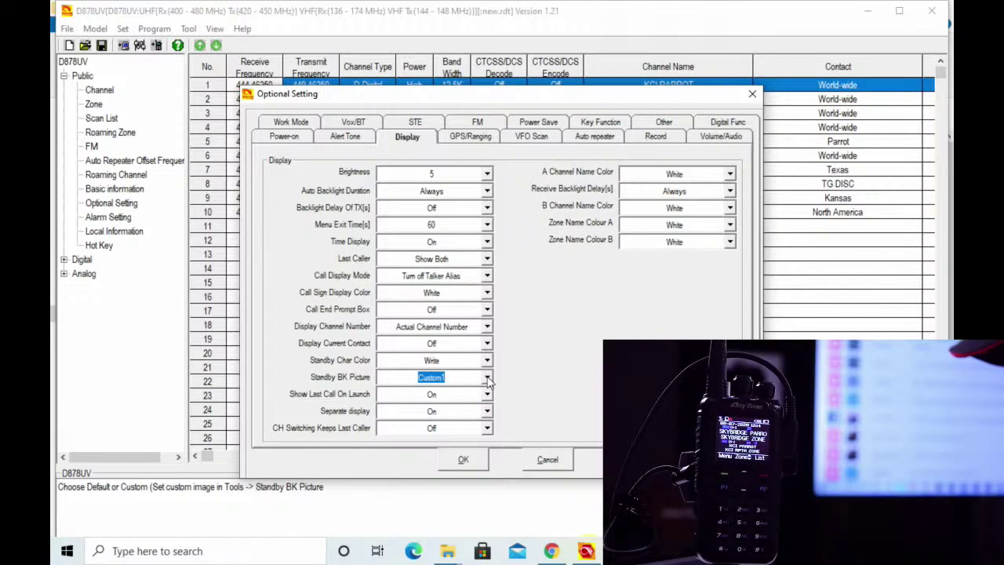
pyautogui.click(487, 381)
pyautogui.click(487, 380)
pyautogui.click(465, 461)
pyautogui.click(464, 460)
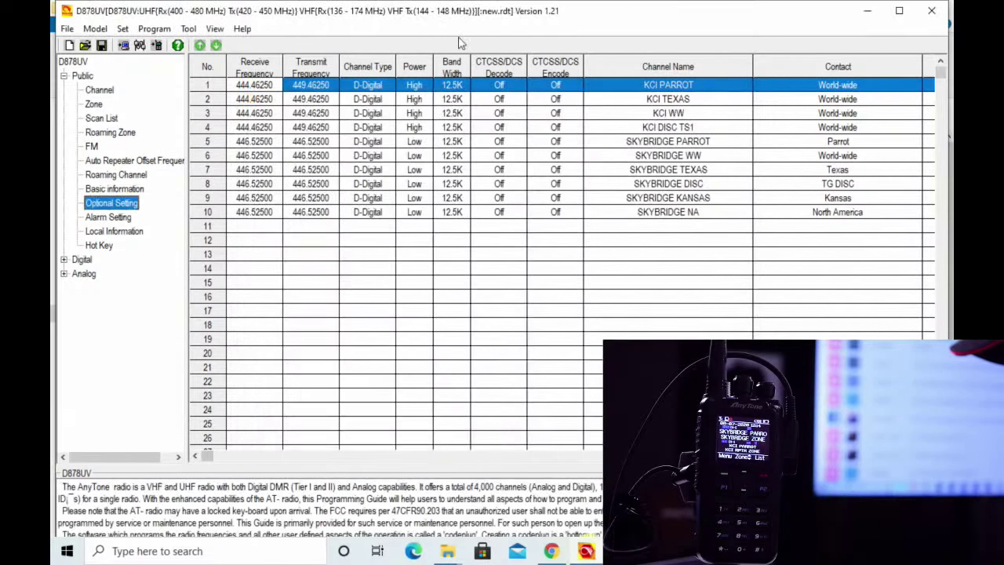
# - Open the Standby BK Picture2 window to check it, then close it again
pyautogui.click(188, 28)
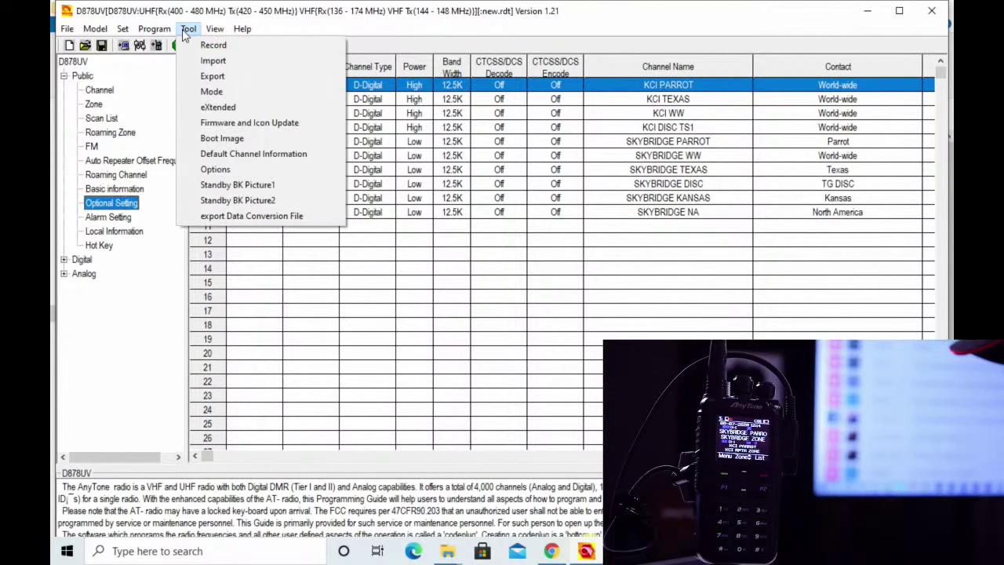
pyautogui.click(265, 200)
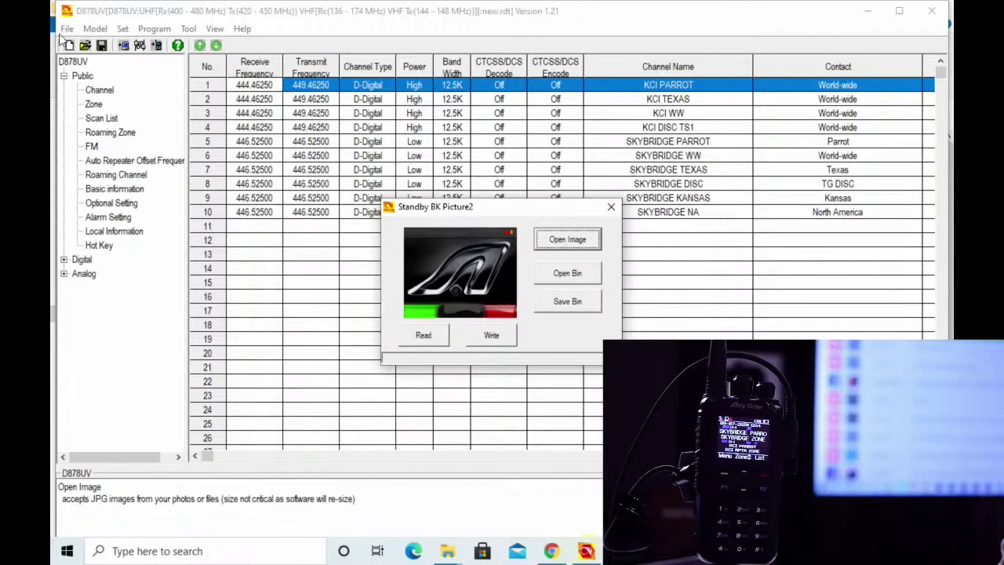
pyautogui.click(116, 209)
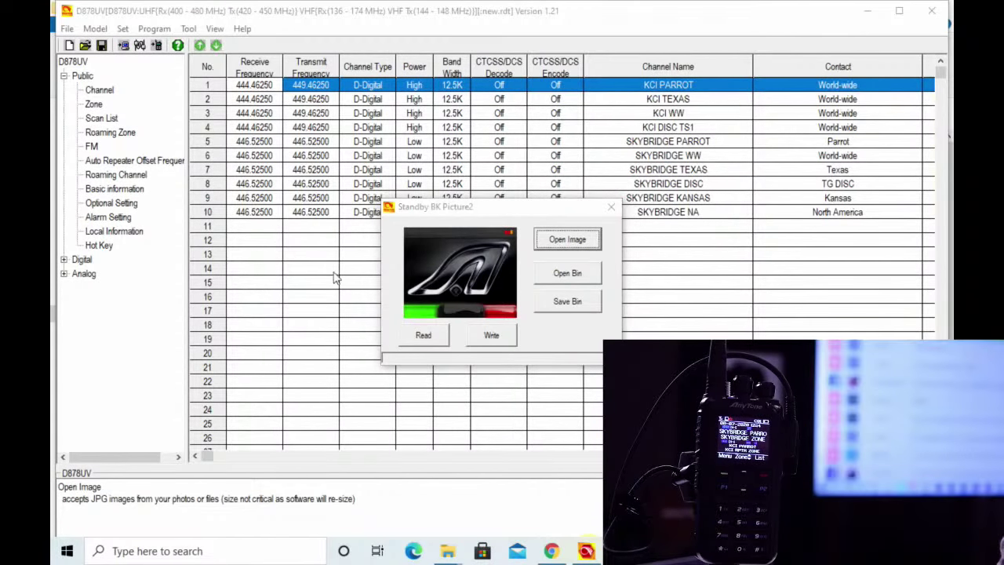
pyautogui.click(530, 271)
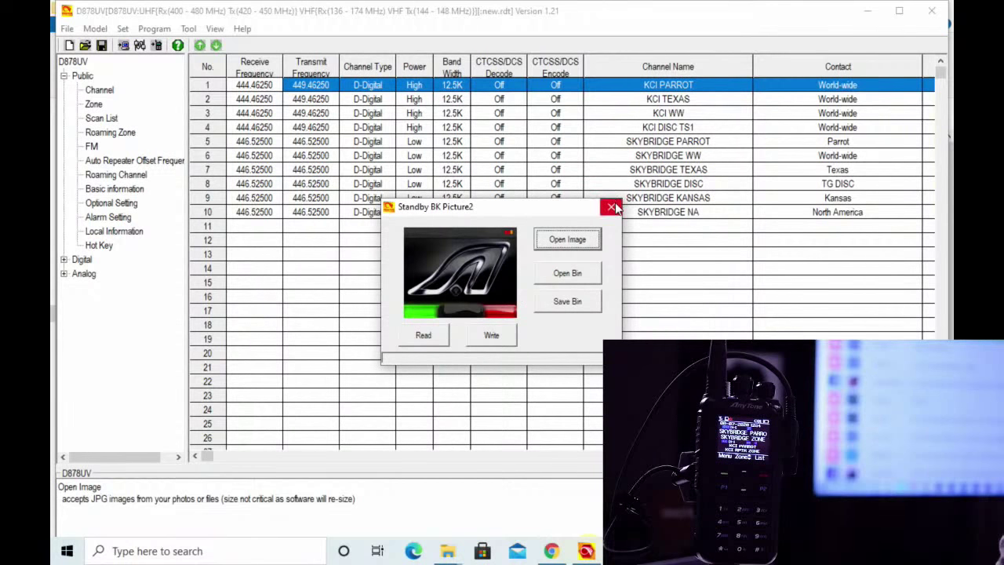
pyautogui.click(612, 207)
pyautogui.click(67, 28)
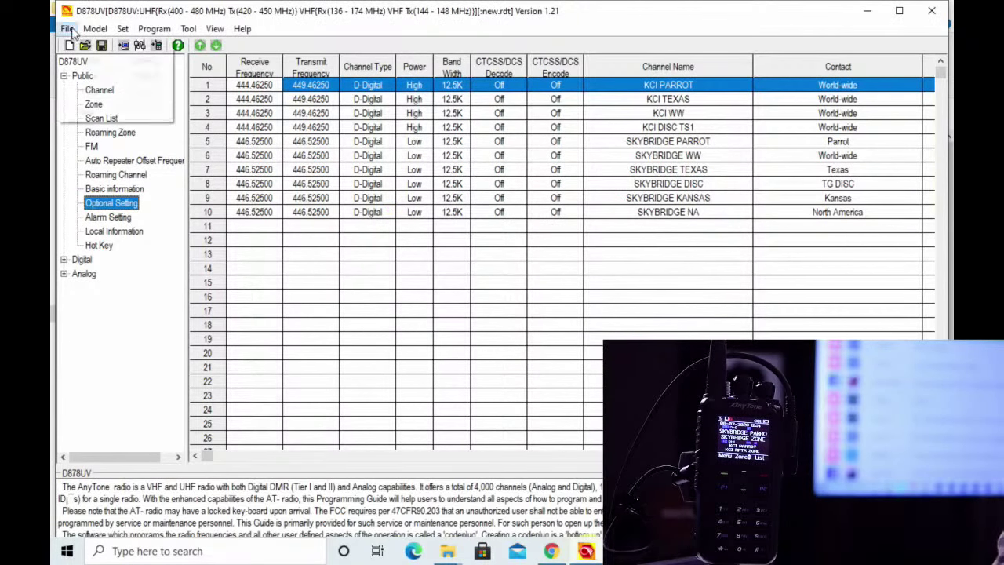
# - Reopen Optional Setting and leave the Power-on Interface screen set to Custom Char
pyautogui.click(267, 51)
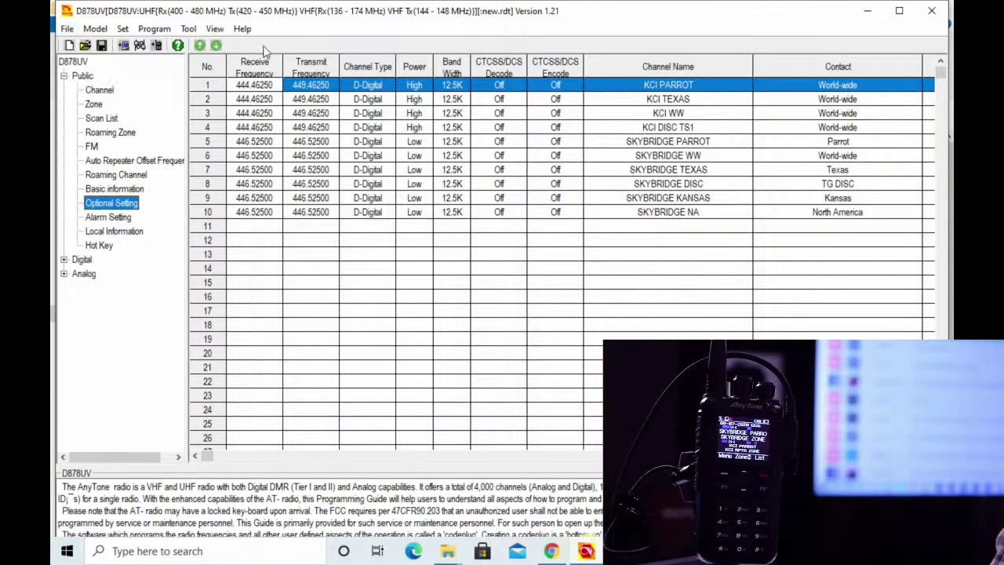
pyautogui.doubleClick(111, 203)
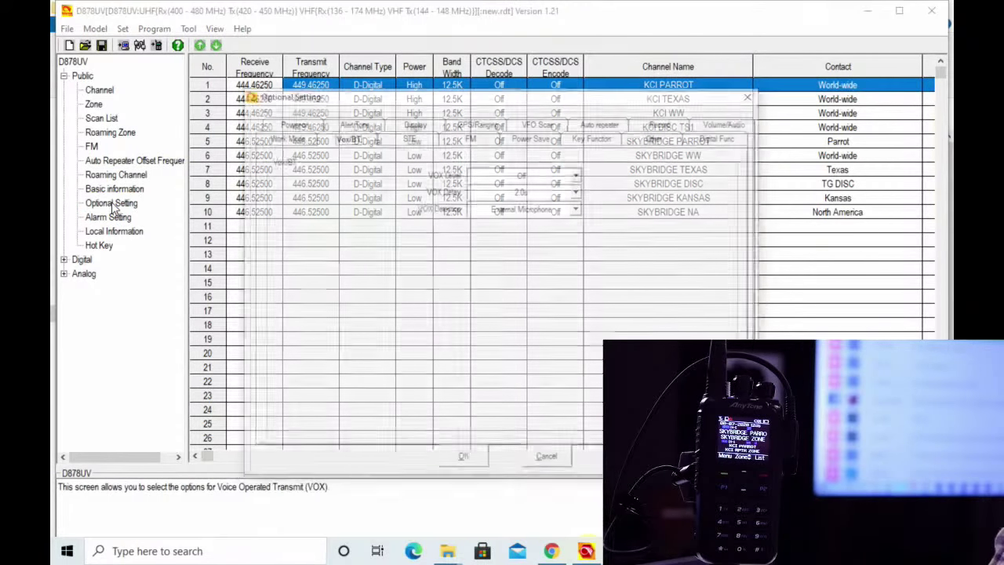
pyautogui.click(305, 124)
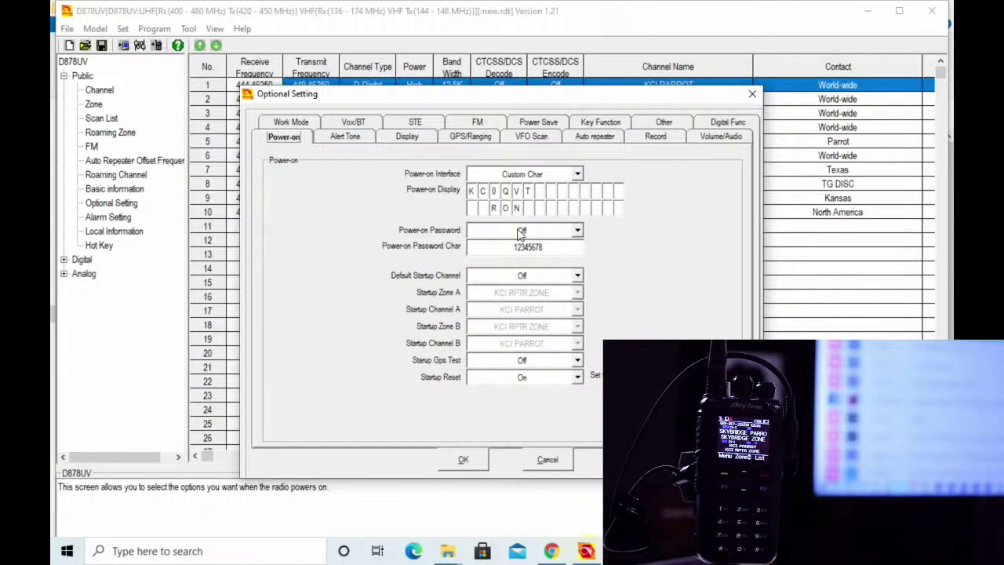
pyautogui.click(577, 174)
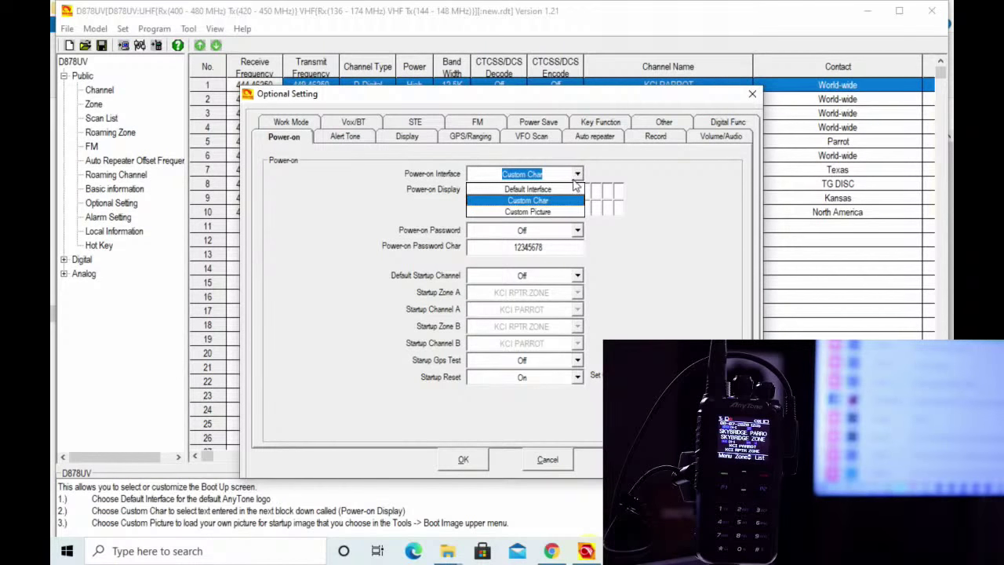
pyautogui.click(534, 201)
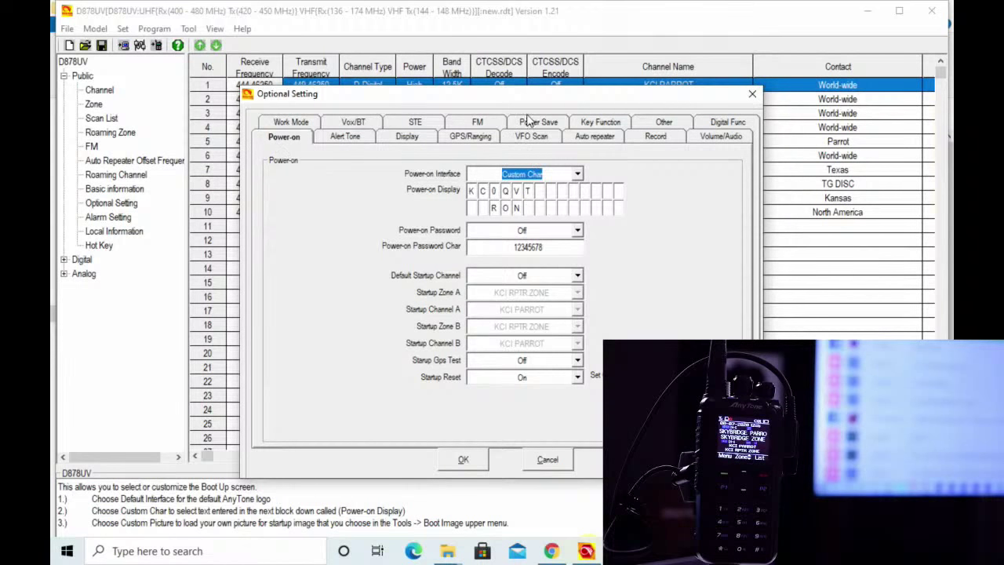
pyautogui.click(421, 138)
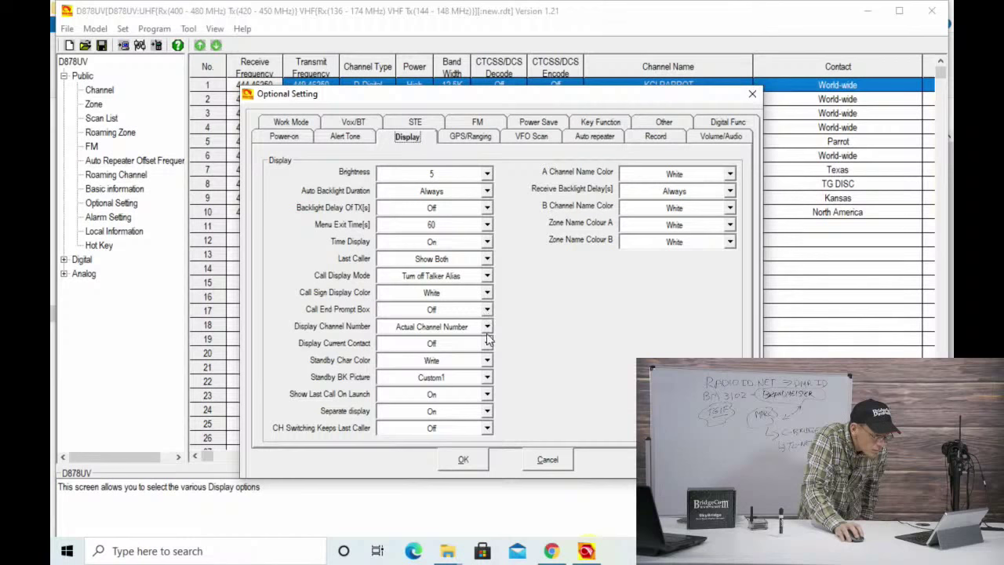
# - Pick Custom1 for Standby BK Picture and confirm the Optional Setting dialog
pyautogui.click(487, 378)
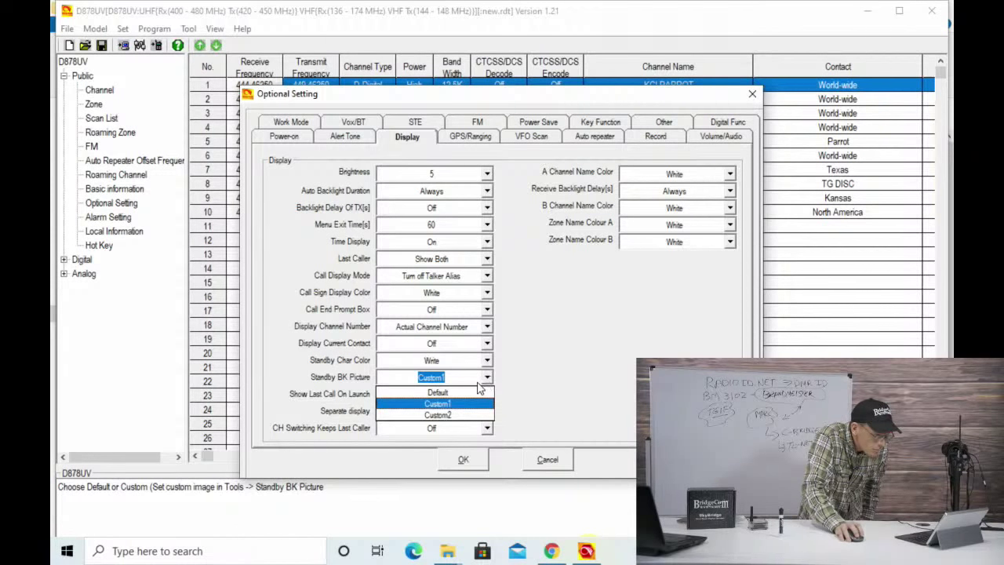
pyautogui.click(469, 404)
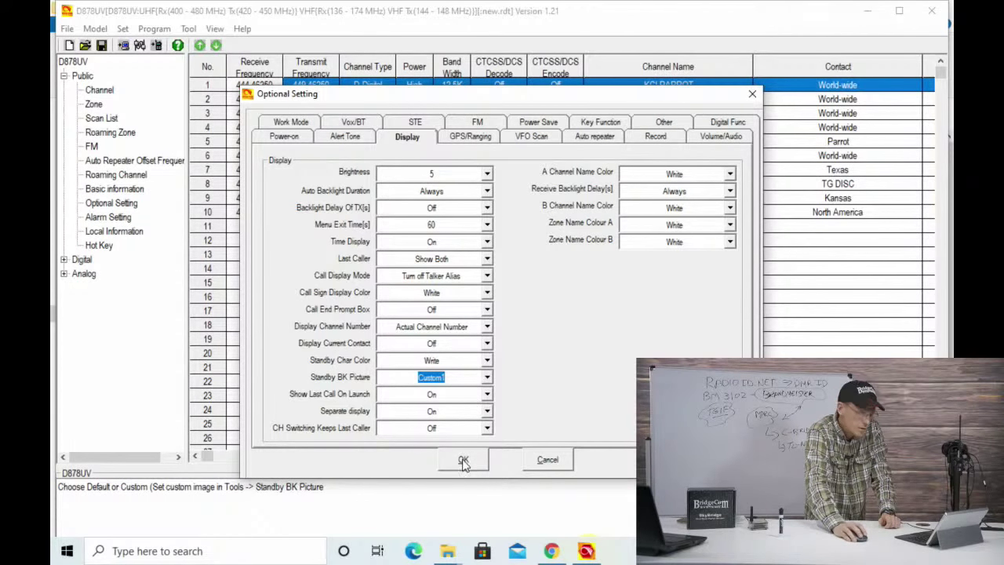
pyautogui.click(462, 463)
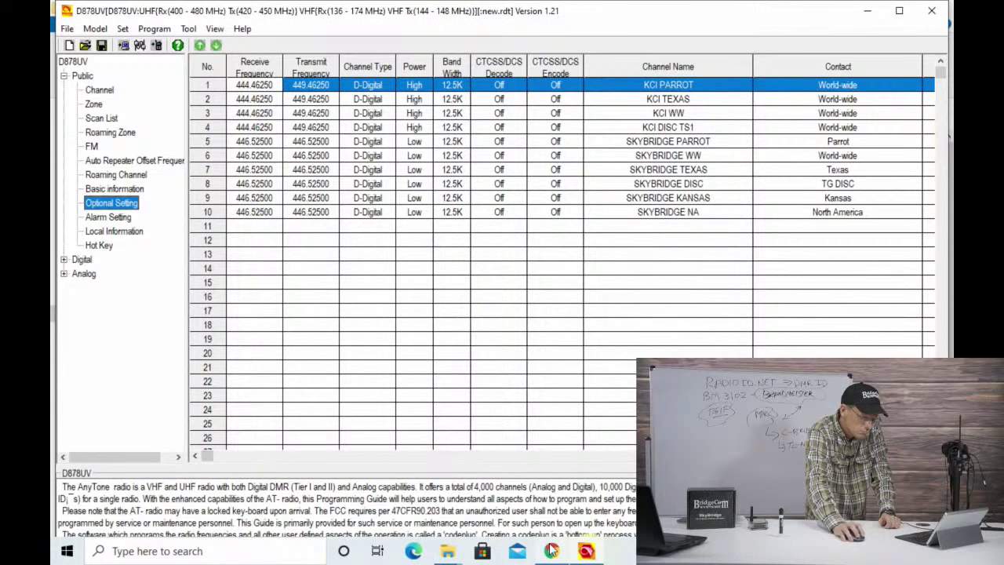
# - Glance at the D878UVscreens background images in File Explorer, then return to the CPS
pyautogui.click(585, 552)
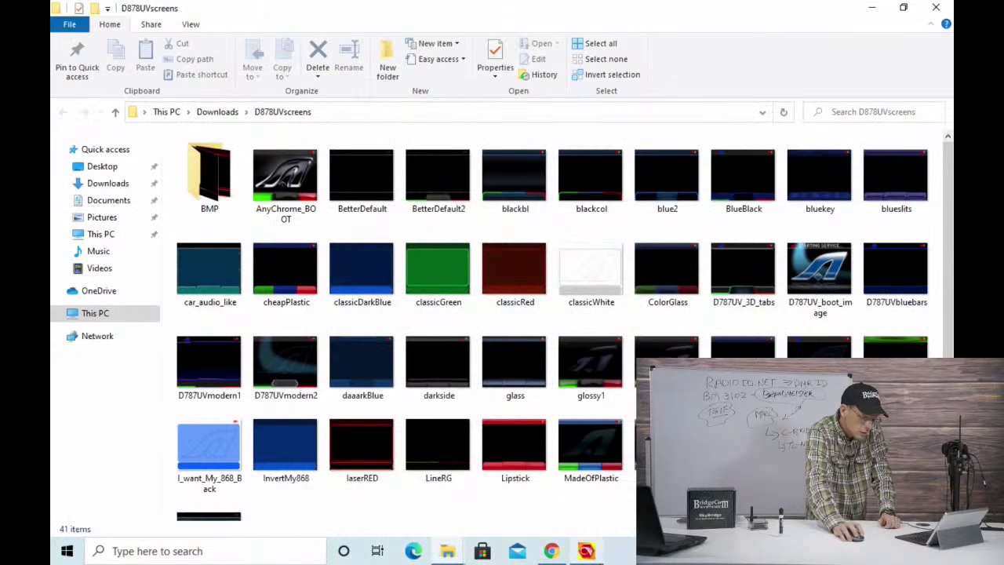
pyautogui.click(592, 553)
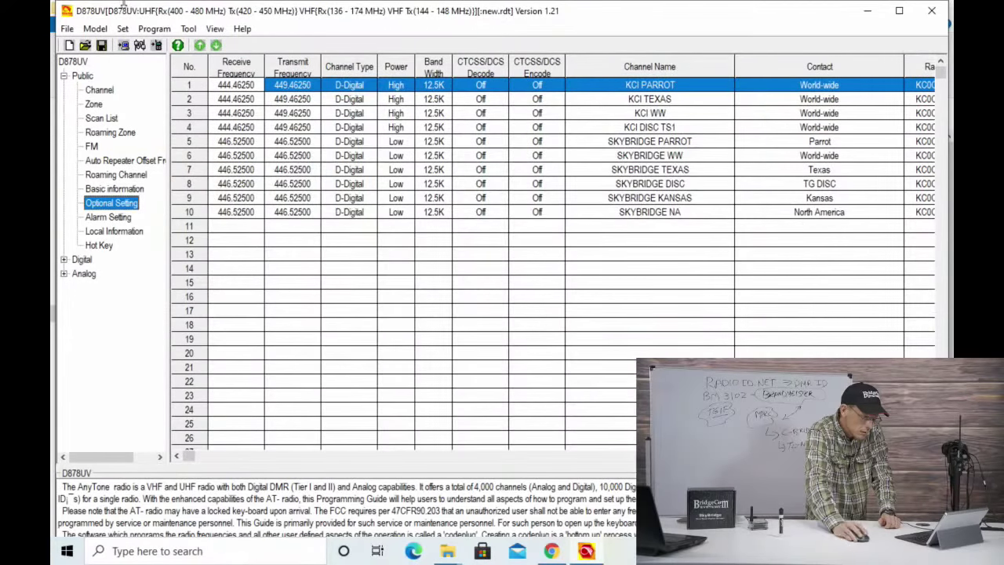
pyautogui.click(155, 28)
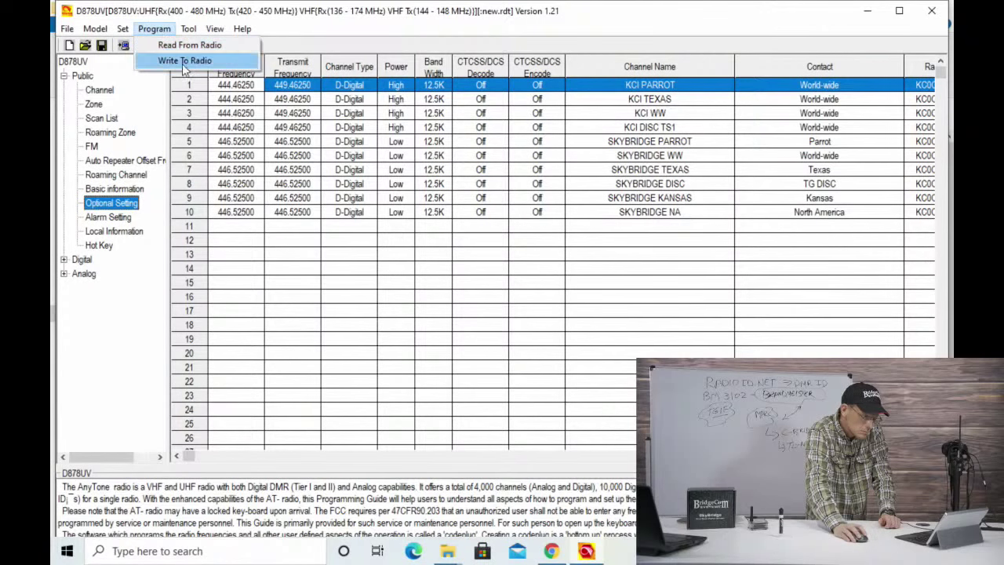
# - Reopen Standby BK Picture1, cancel the bin save, and write the AnyChrome image to the radio
pyautogui.moveTo(188, 28)
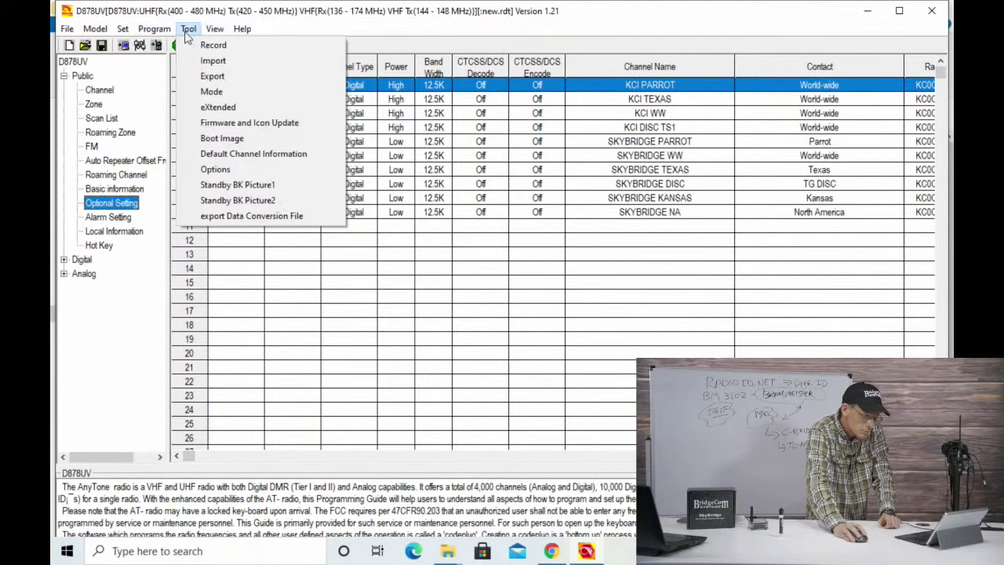
pyautogui.click(237, 184)
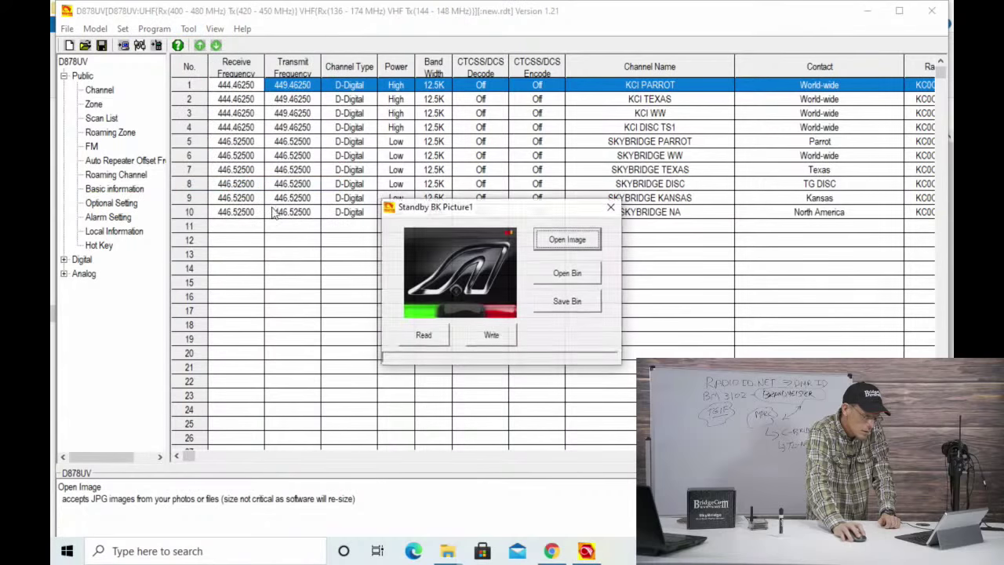
pyautogui.click(563, 303)
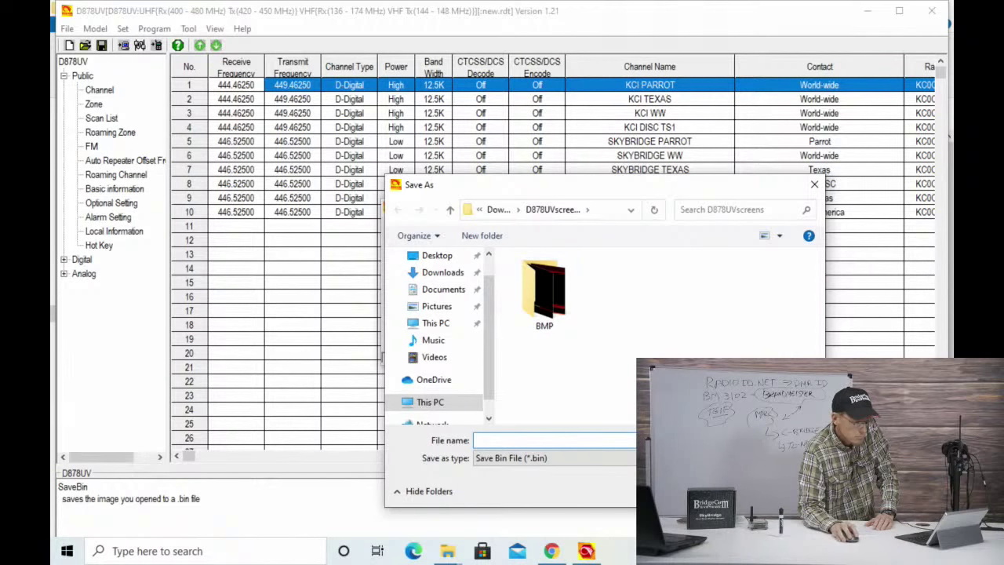
pyautogui.press('Escape')
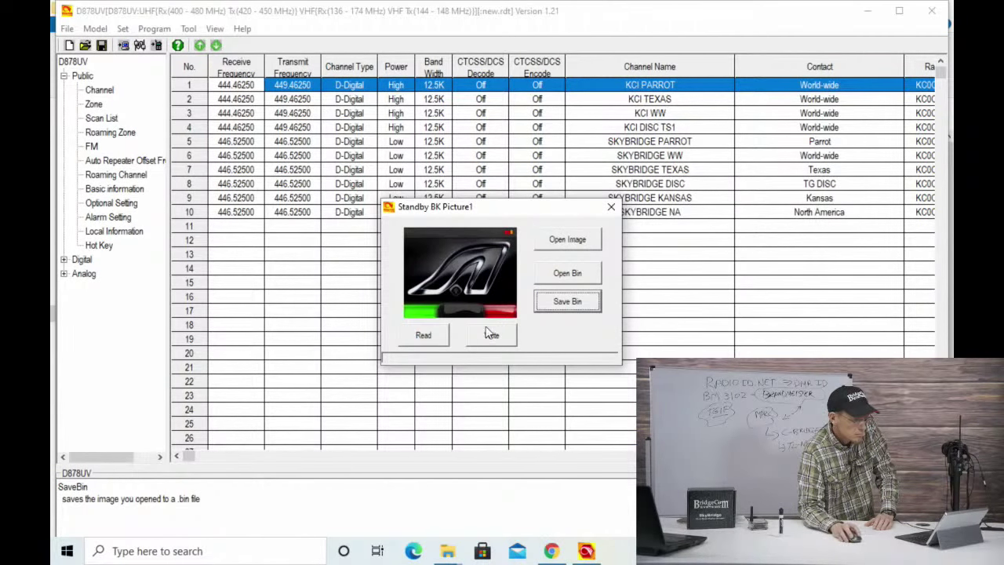
pyautogui.click(487, 334)
pyautogui.click(545, 323)
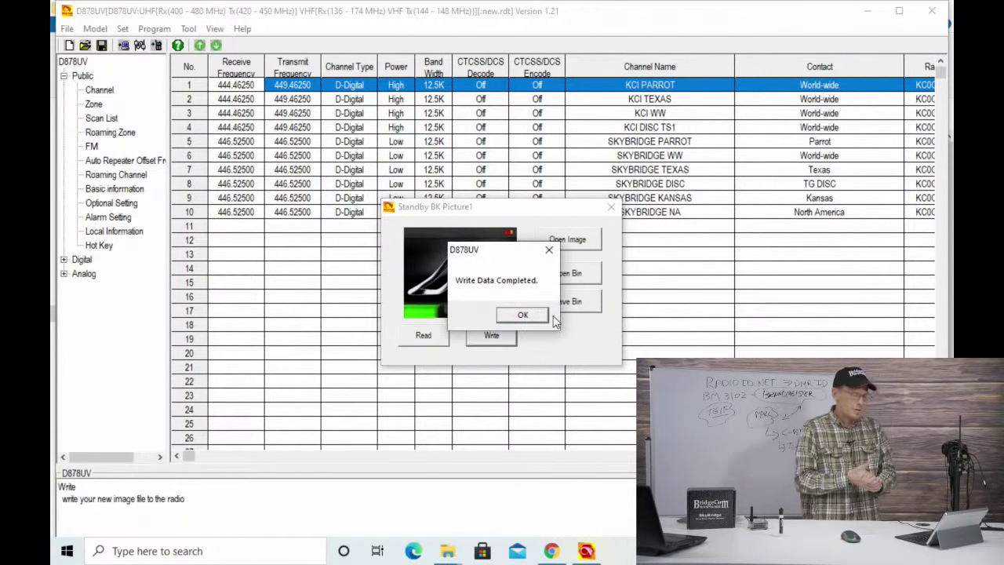
pyautogui.click(522, 314)
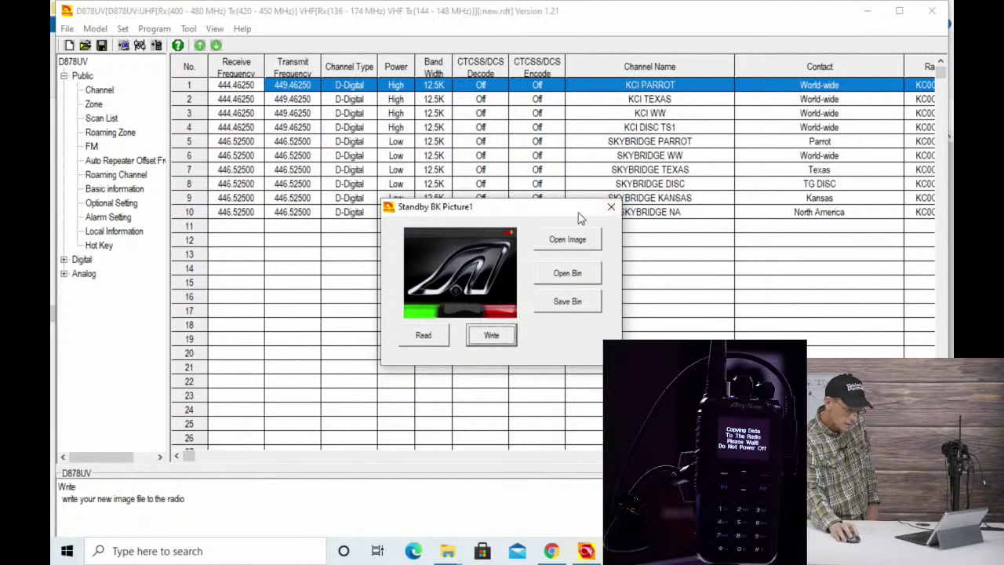
pyautogui.click(611, 207)
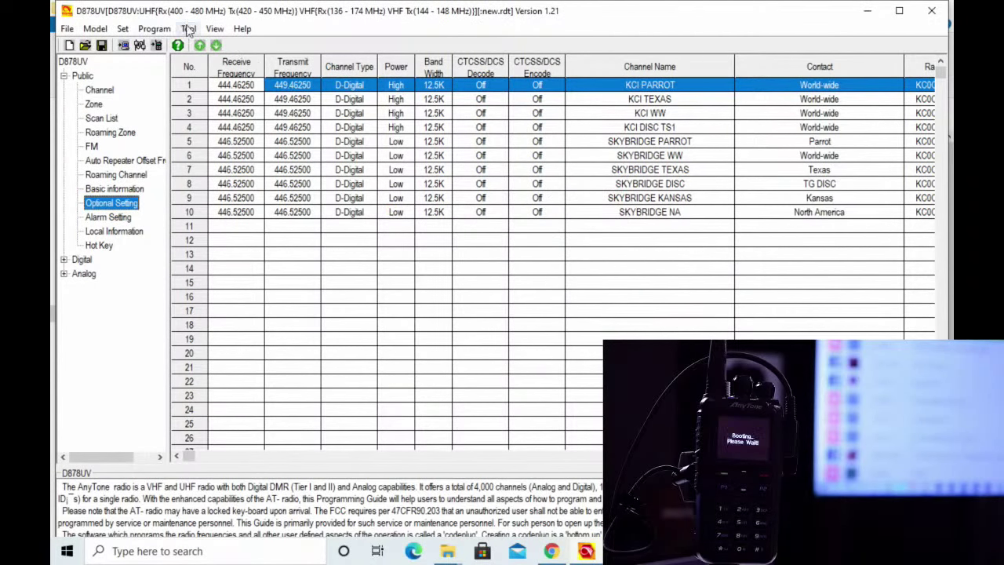
# - Write only Other Data to the radio, leaving out the digital contact list
pyautogui.click(152, 30)
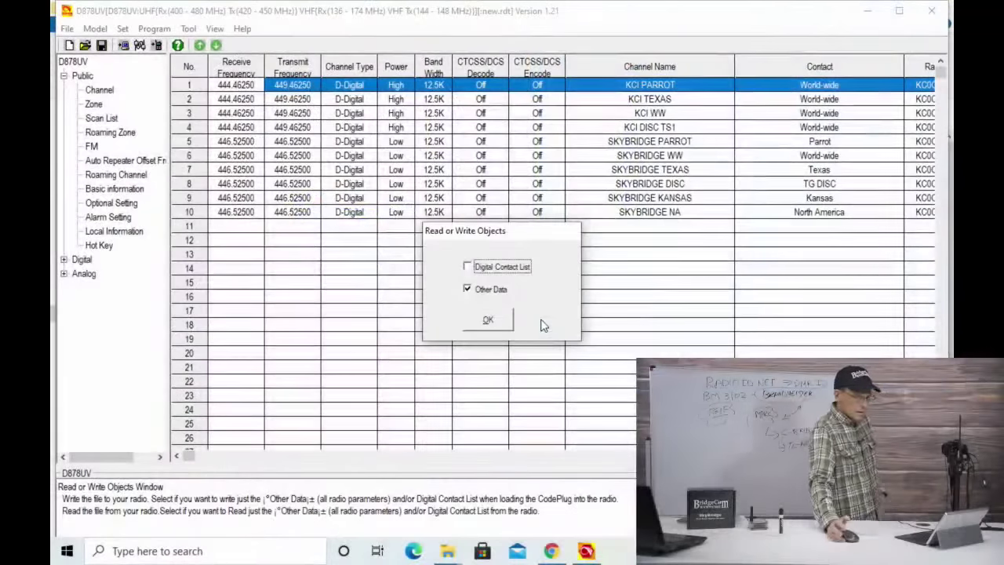
pyautogui.click(488, 320)
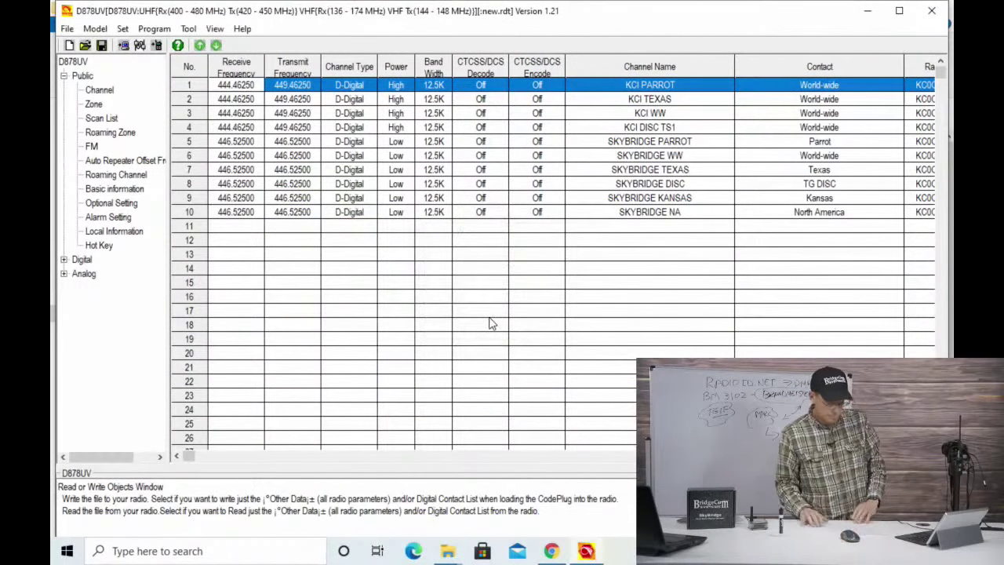